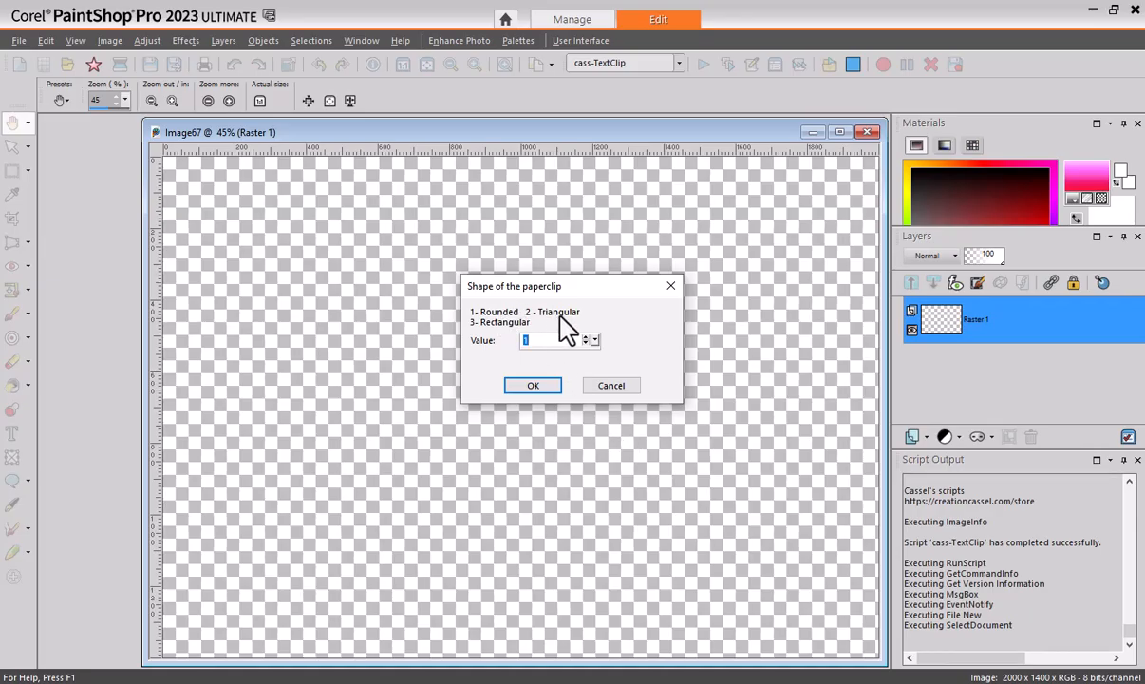
# Choose the Rounded paperclip shape and set its material to a solid blue colour (#367cb4).
pyautogui.click(534, 391)
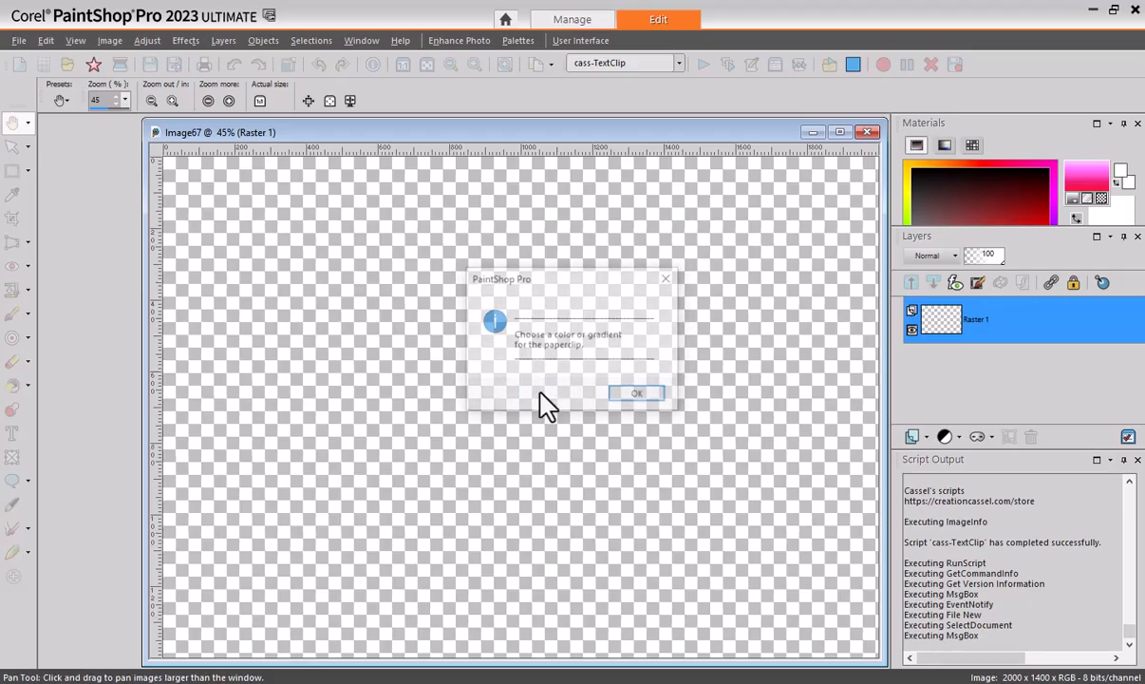
pyautogui.click(638, 395)
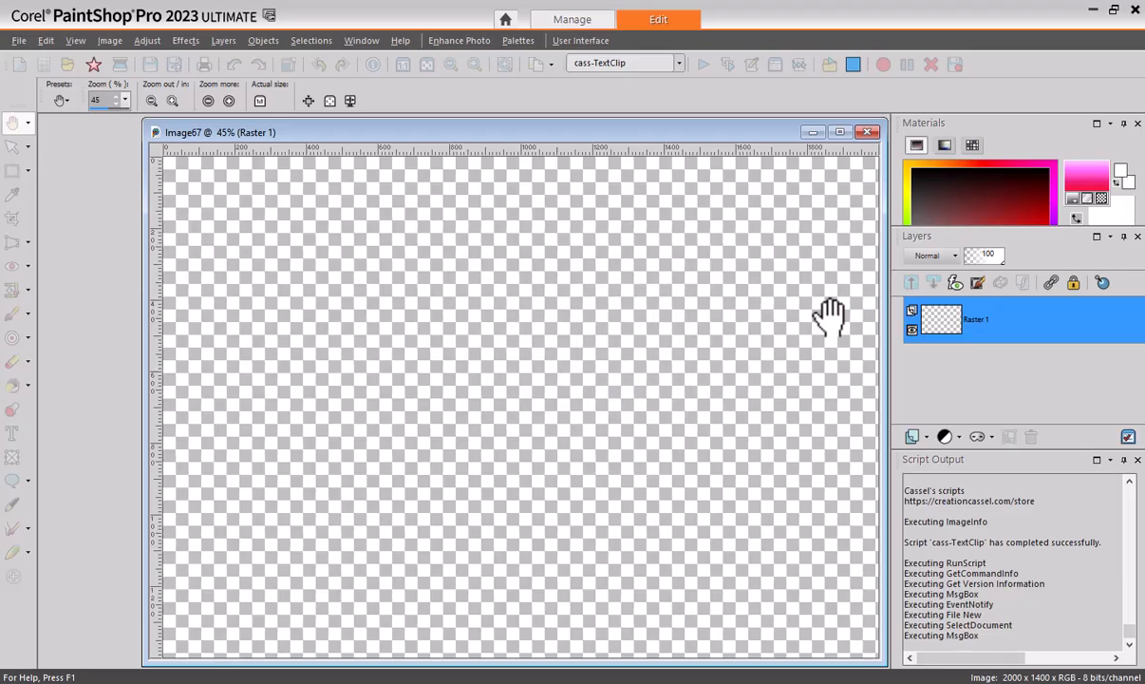
pyautogui.click(455, 180)
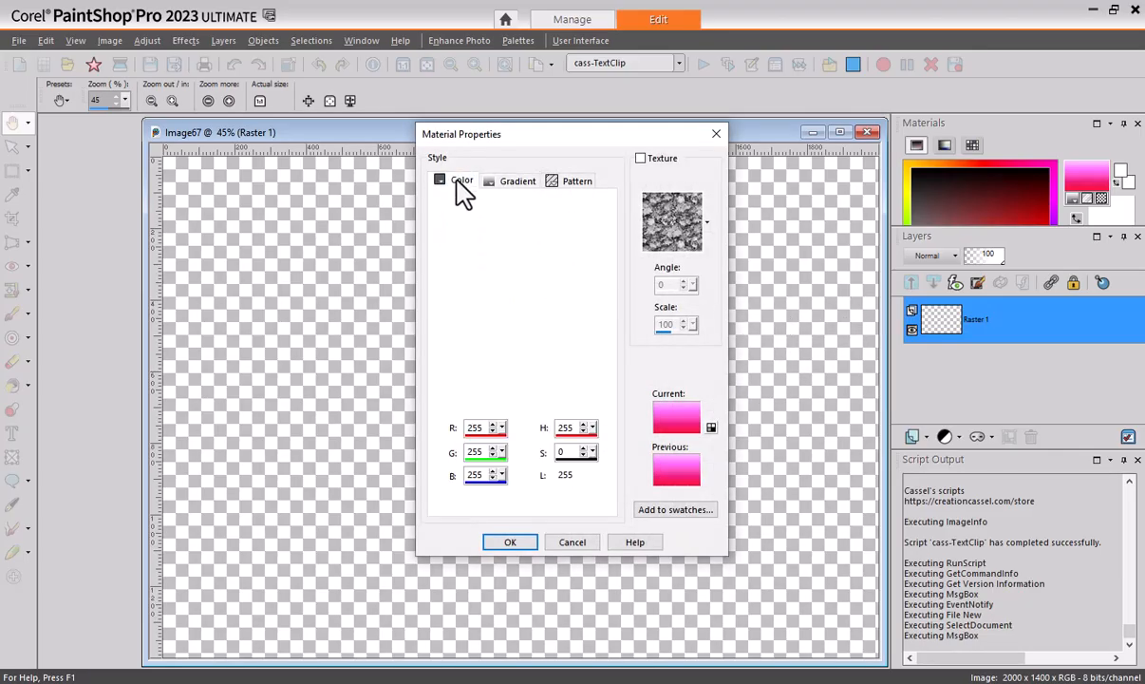
pyautogui.click(554, 325)
pyautogui.click(523, 265)
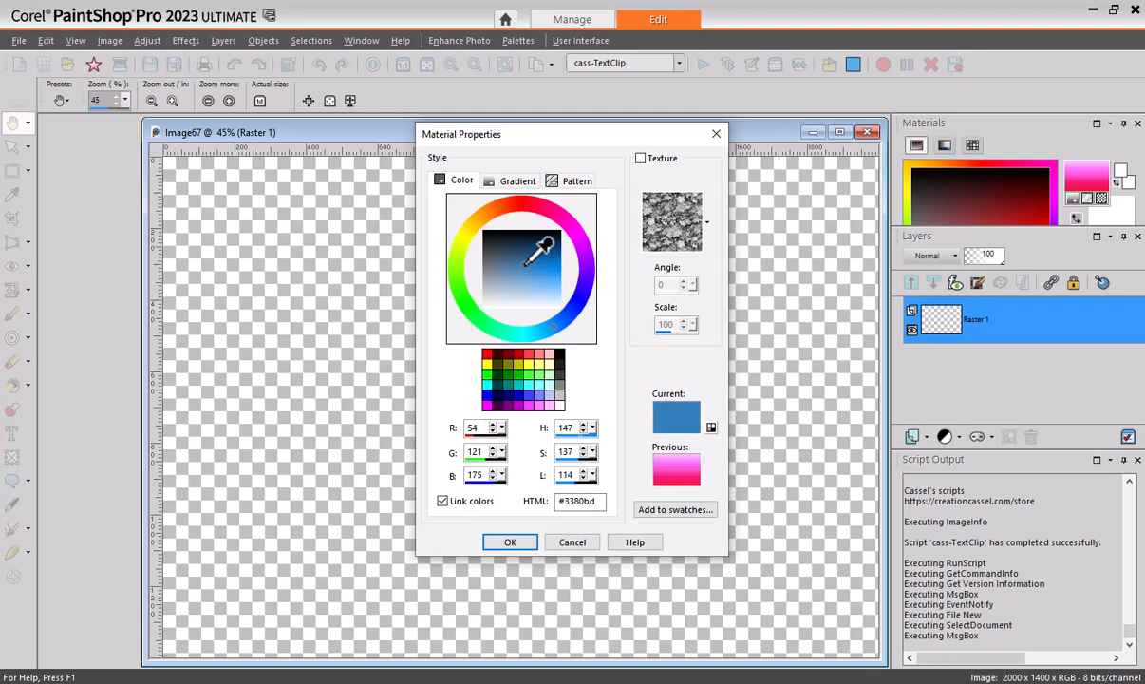
pyautogui.click(515, 545)
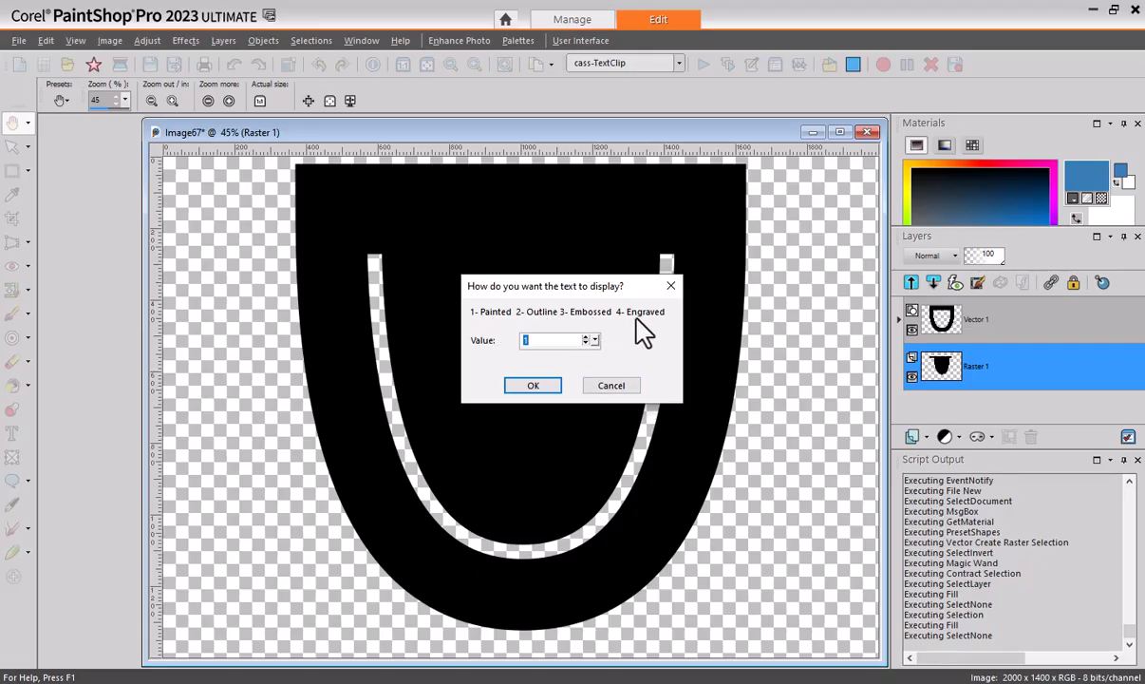
# Choose the Painted text style and enter "This is a fantastic day !" as the clip text.
pyautogui.click(537, 384)
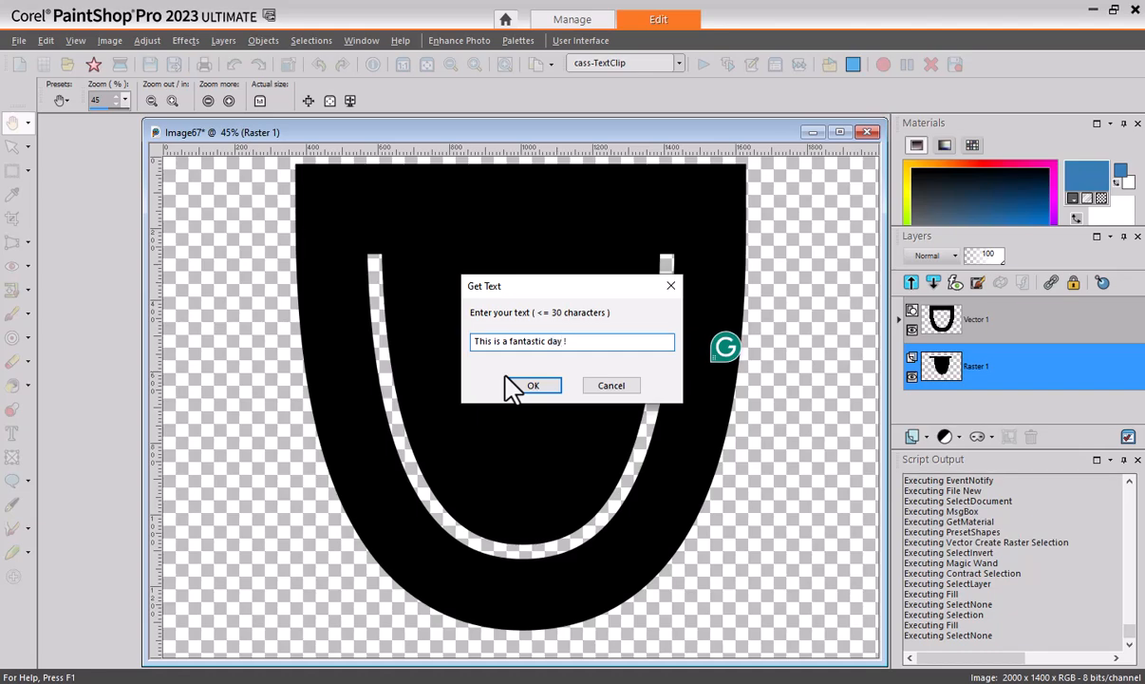
pyautogui.click(532, 385)
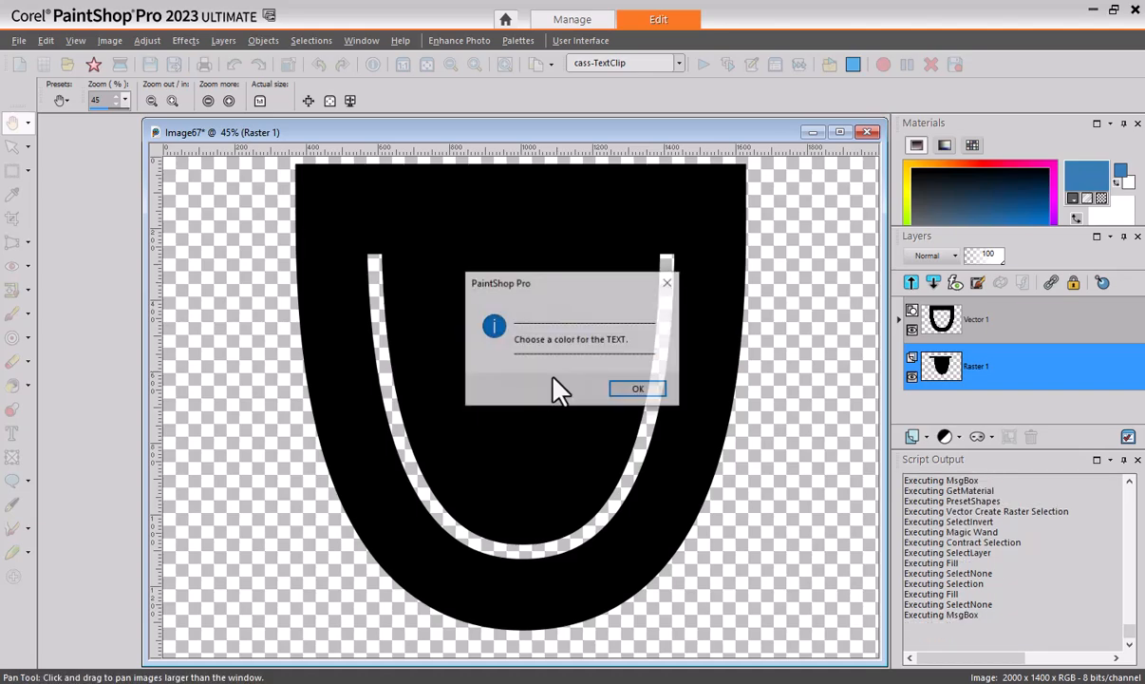
# Set the colour of the clip text to a pale yellow (#f4f4d6).
pyautogui.click(636, 391)
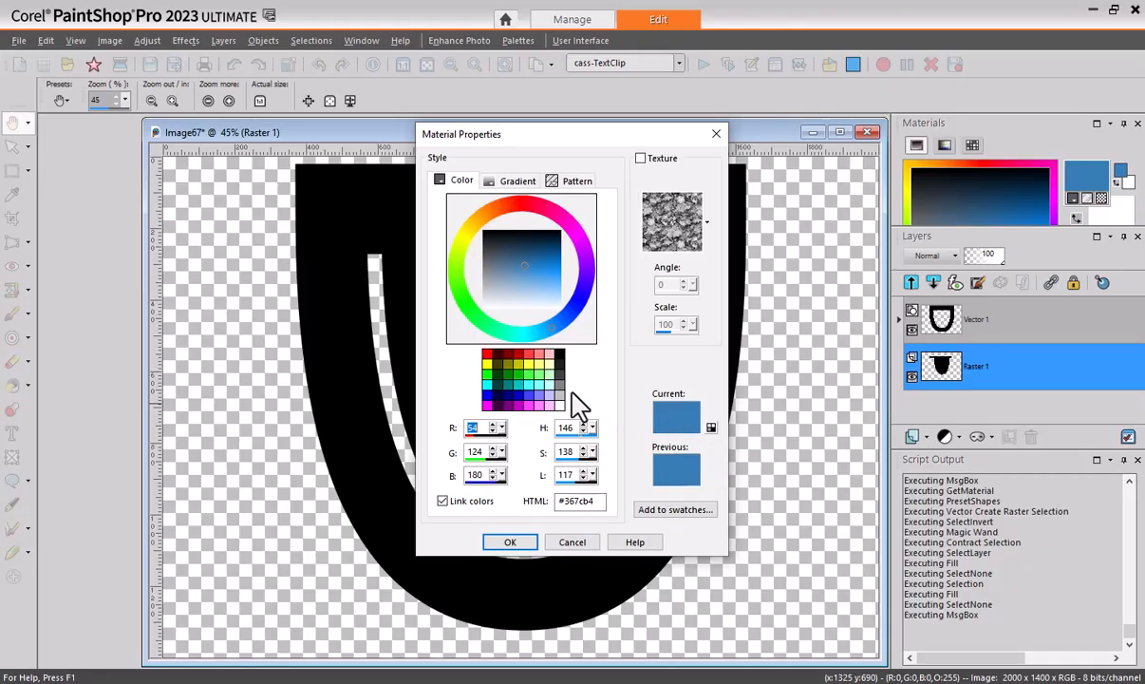
pyautogui.click(464, 236)
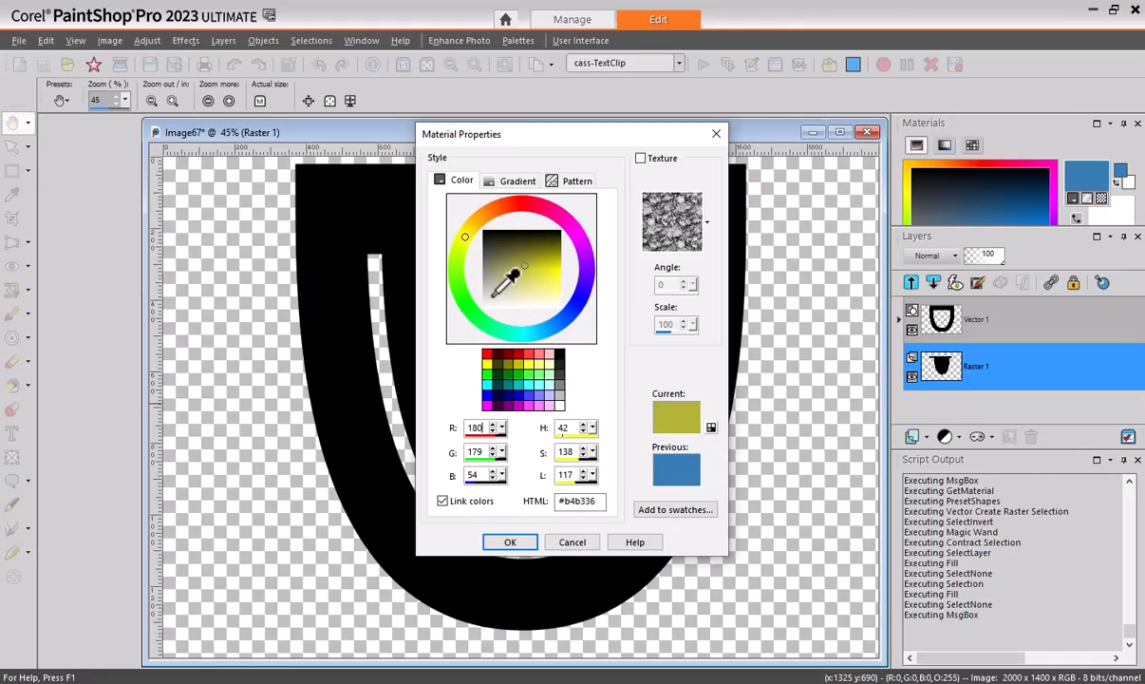
pyautogui.moveTo(535, 281)
pyautogui.mouseDown()
pyautogui.moveTo(525, 276)
pyautogui.moveTo(526, 299)
pyautogui.mouseUp()
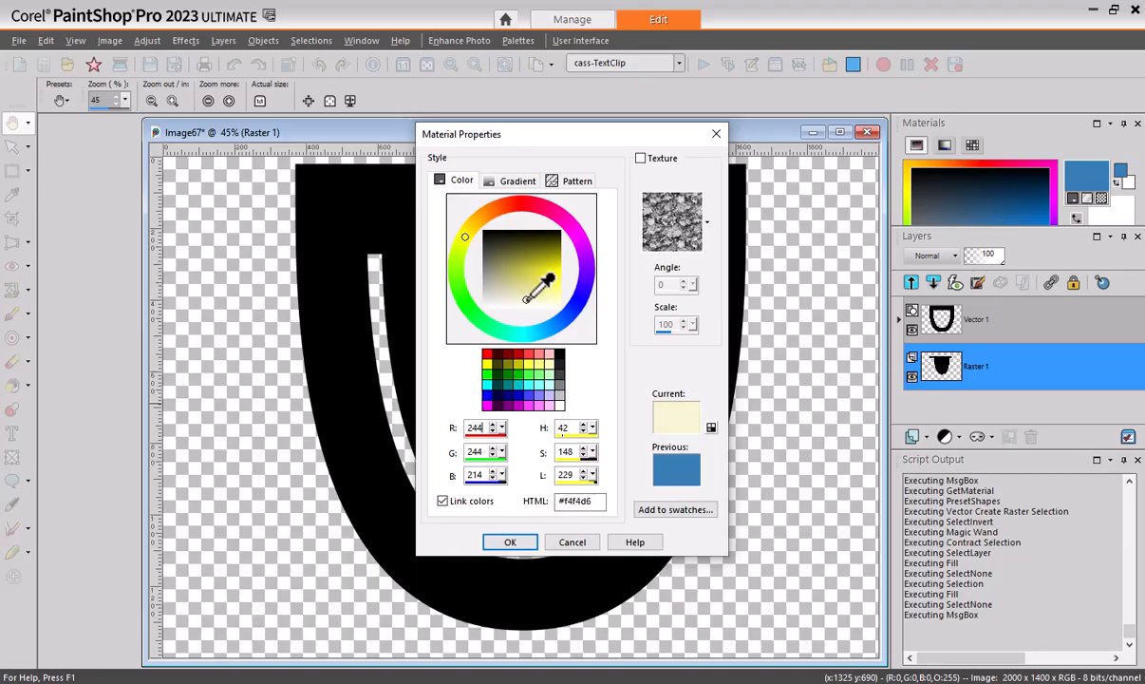
pyautogui.click(522, 544)
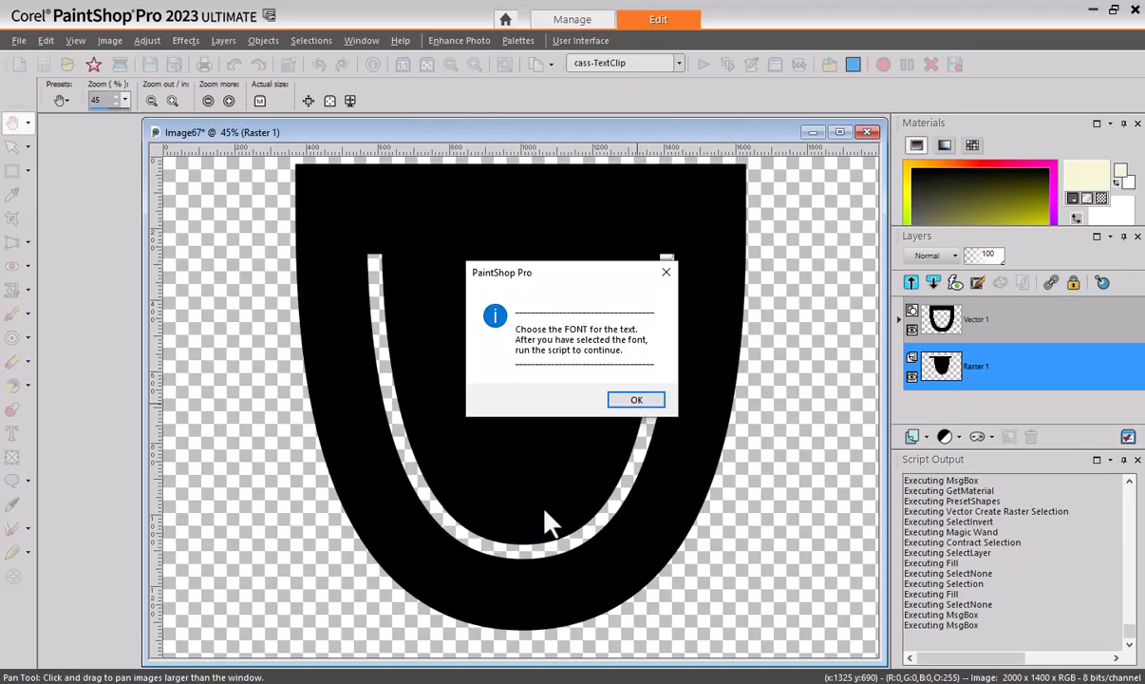
# Select Carmina Blk BT as the font for the clip text.
pyautogui.click(634, 403)
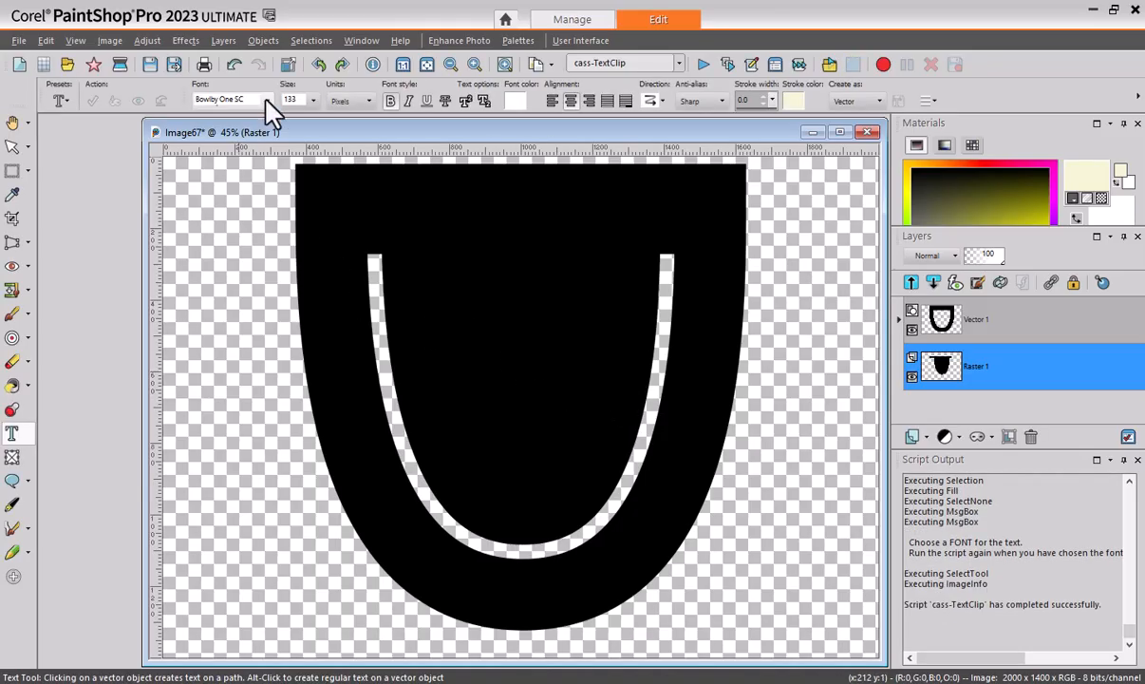
pyautogui.click(266, 99)
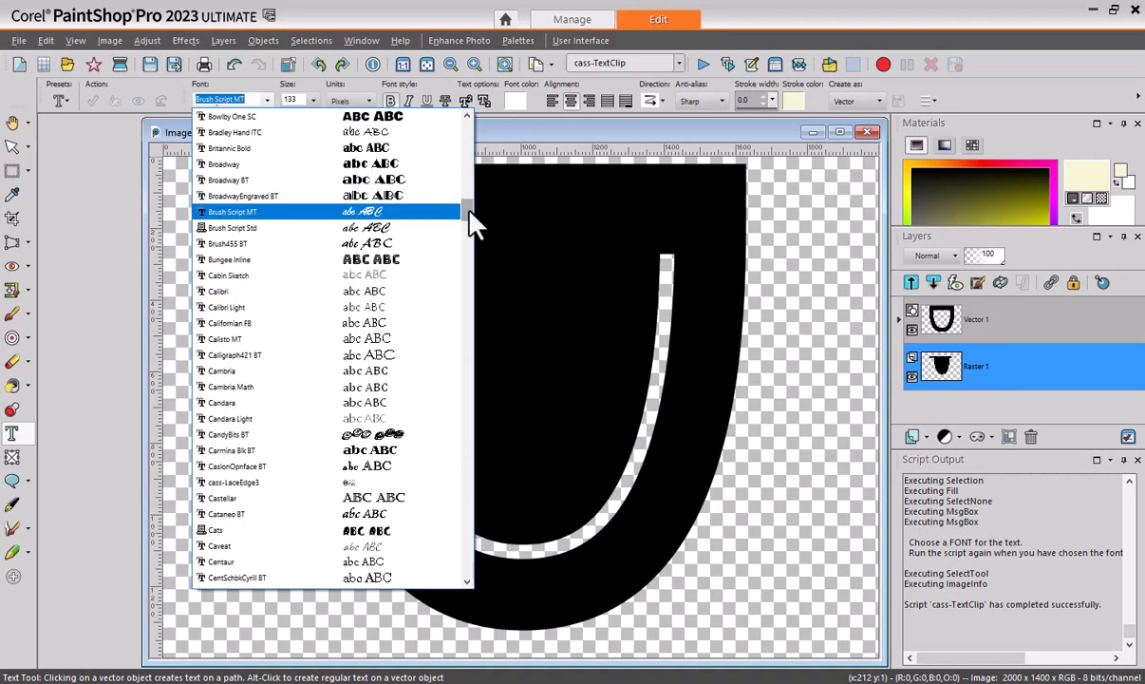
pyautogui.scroll(-2, 471, 217)
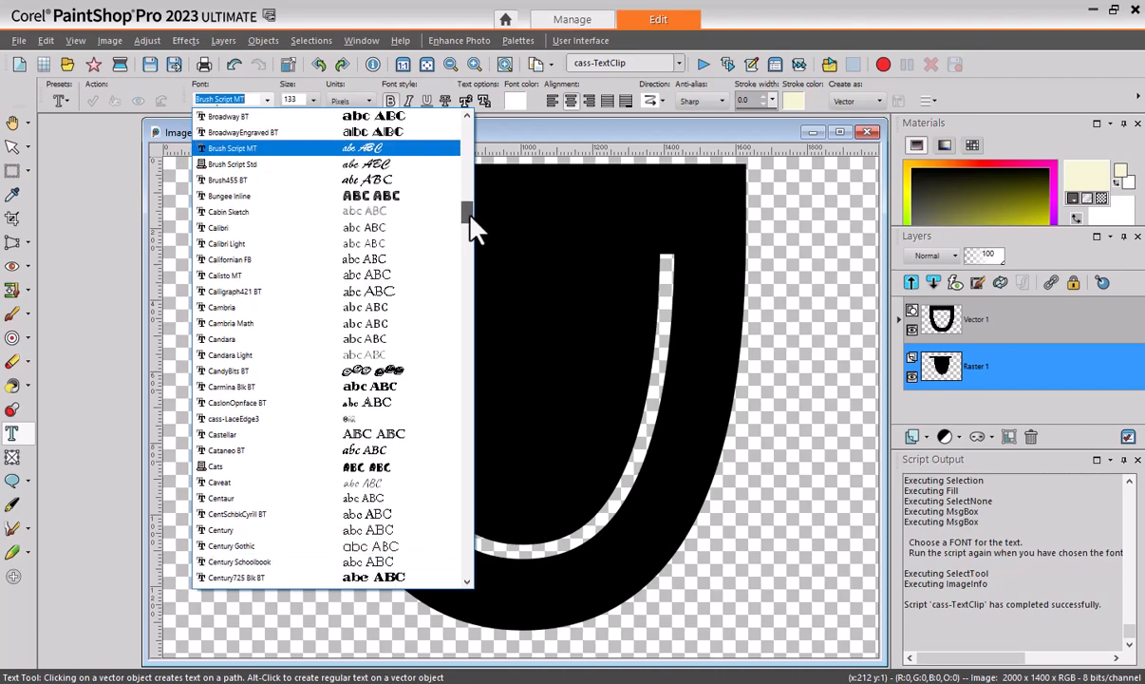
pyautogui.click(382, 389)
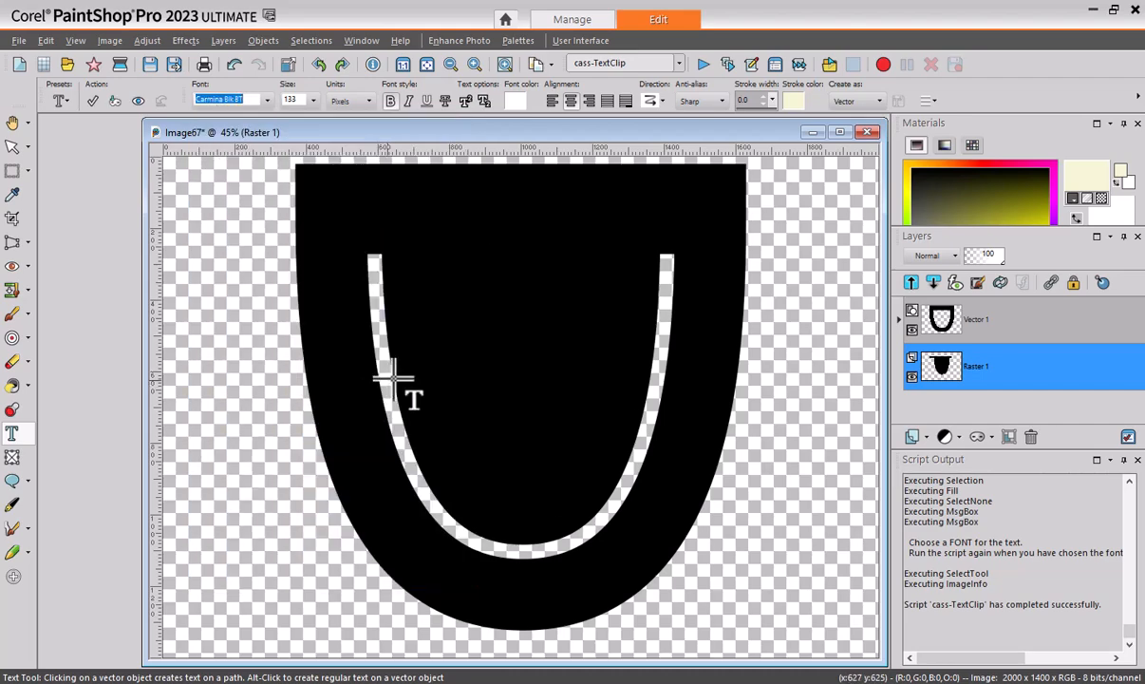
# Continue with Text Clip step 02 to finish the blue paperclip, and move its image window aside.
pyautogui.click(702, 64)
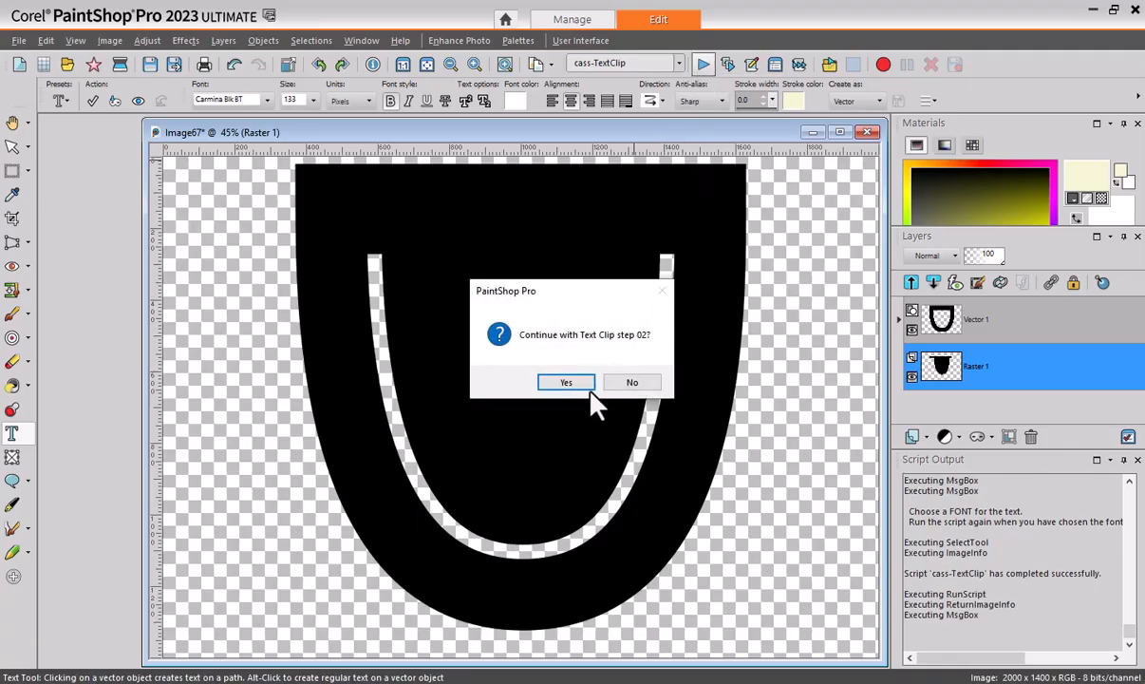
pyautogui.click(567, 382)
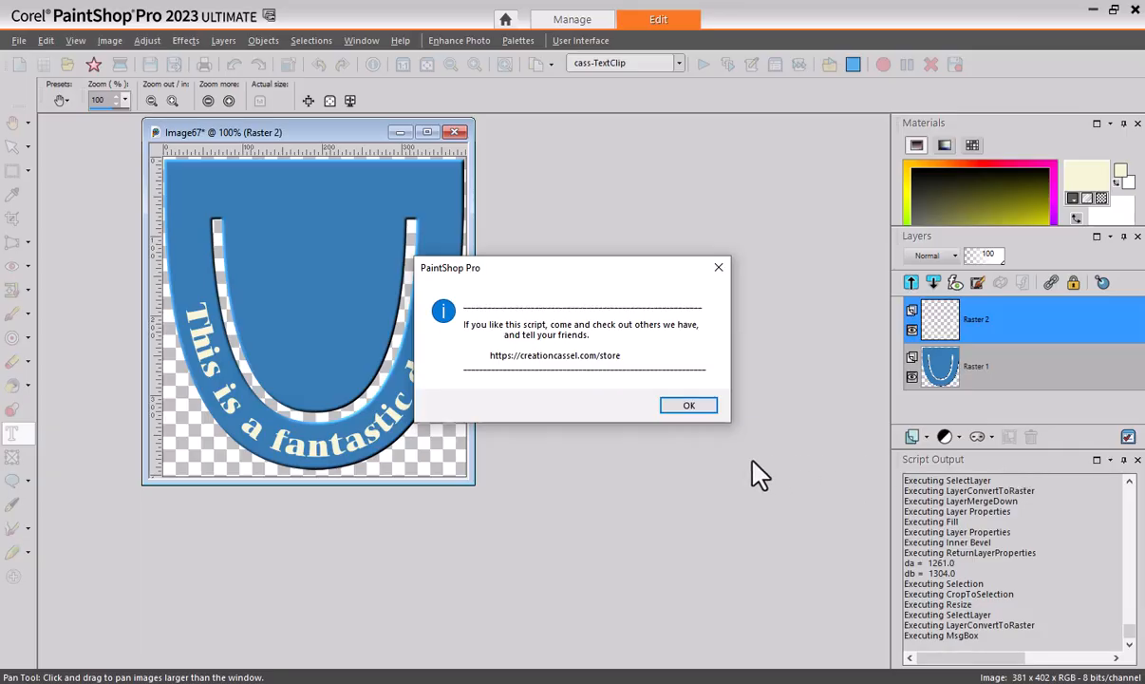
pyautogui.click(676, 405)
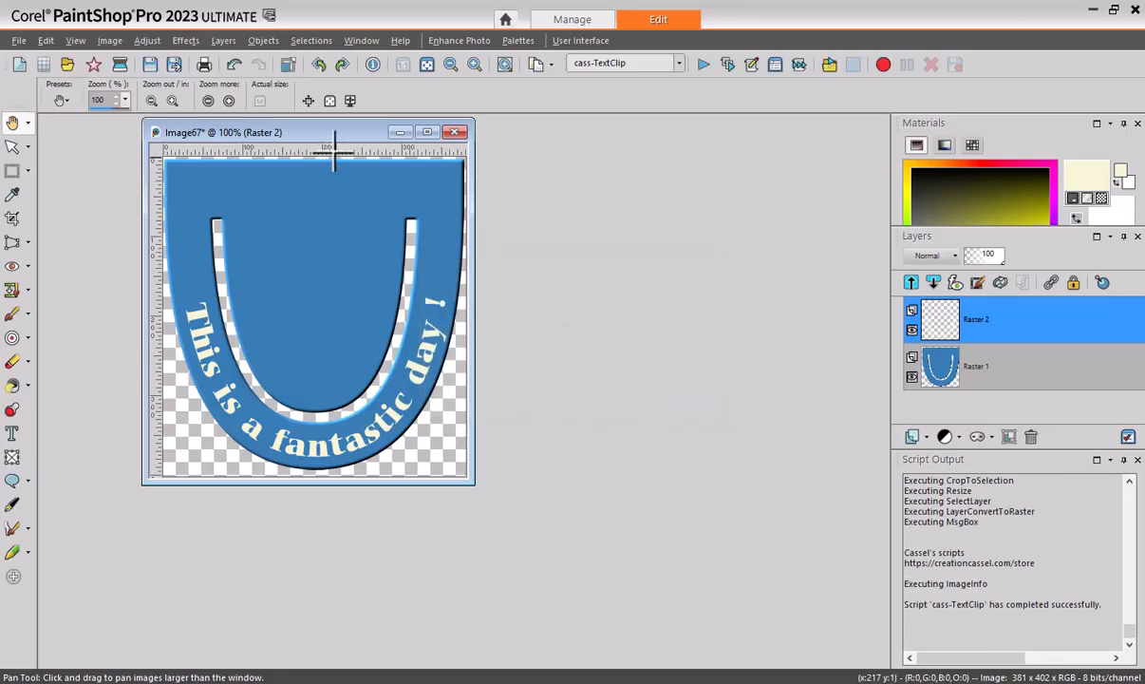
pyautogui.moveTo(338, 133); pyautogui.dragTo(273, 136)
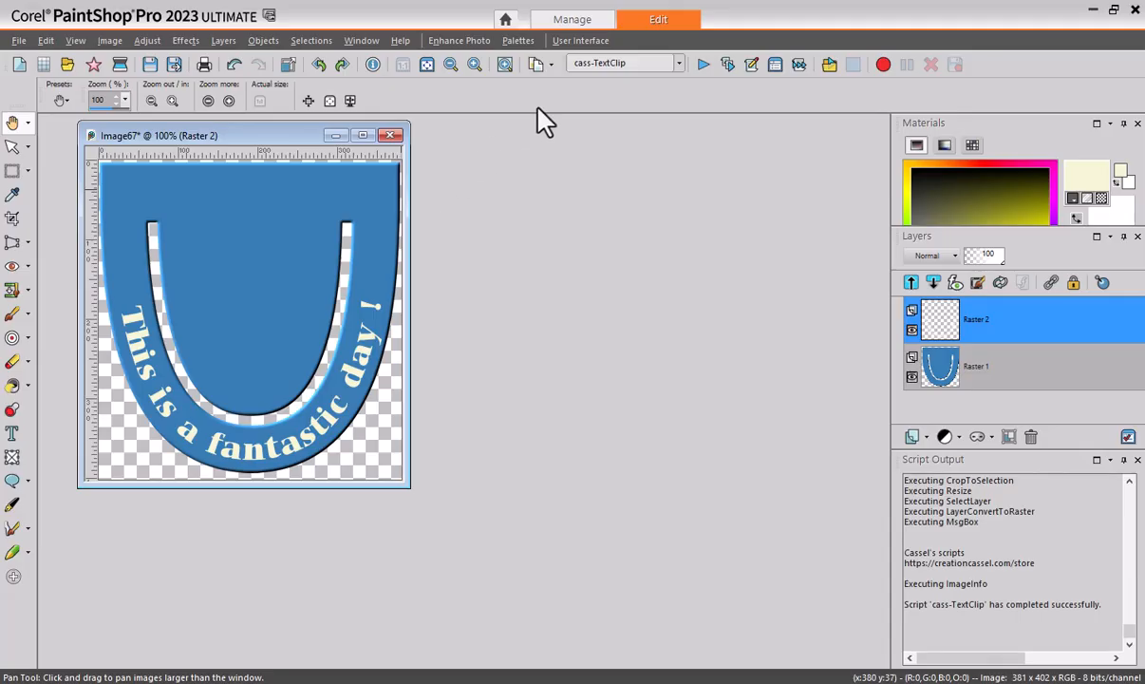
# Run the cass-TextClip script again and choose the Triangular paperclip shape.
pyautogui.click(703, 63)
pyautogui.click(593, 408)
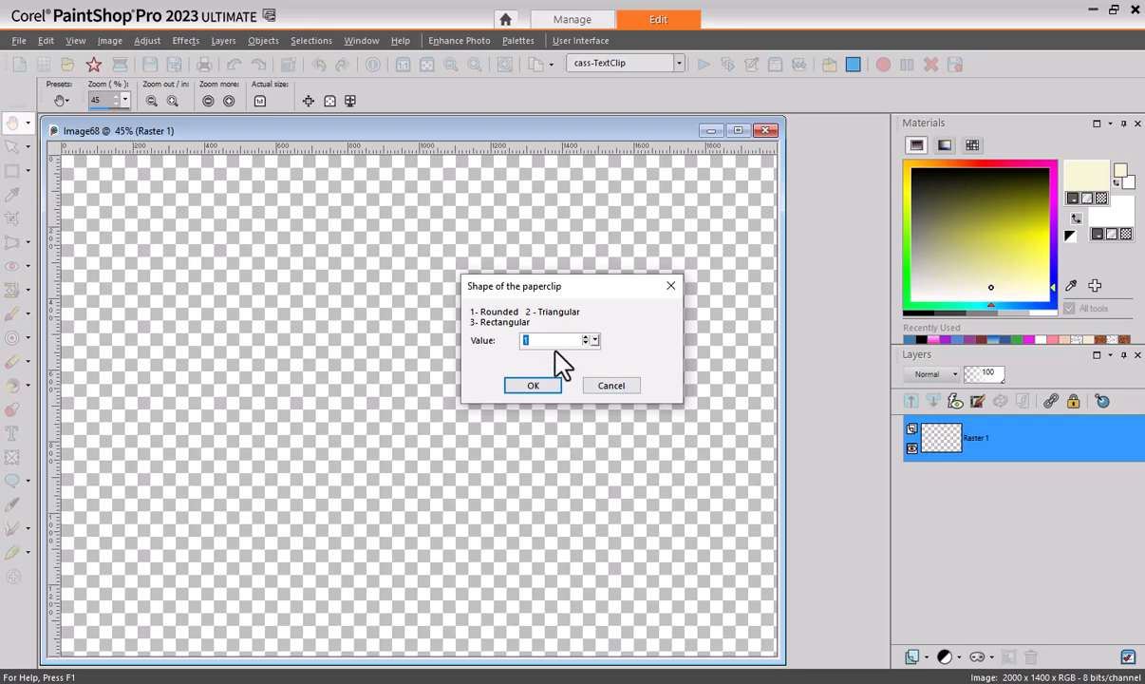
pyautogui.click(537, 389)
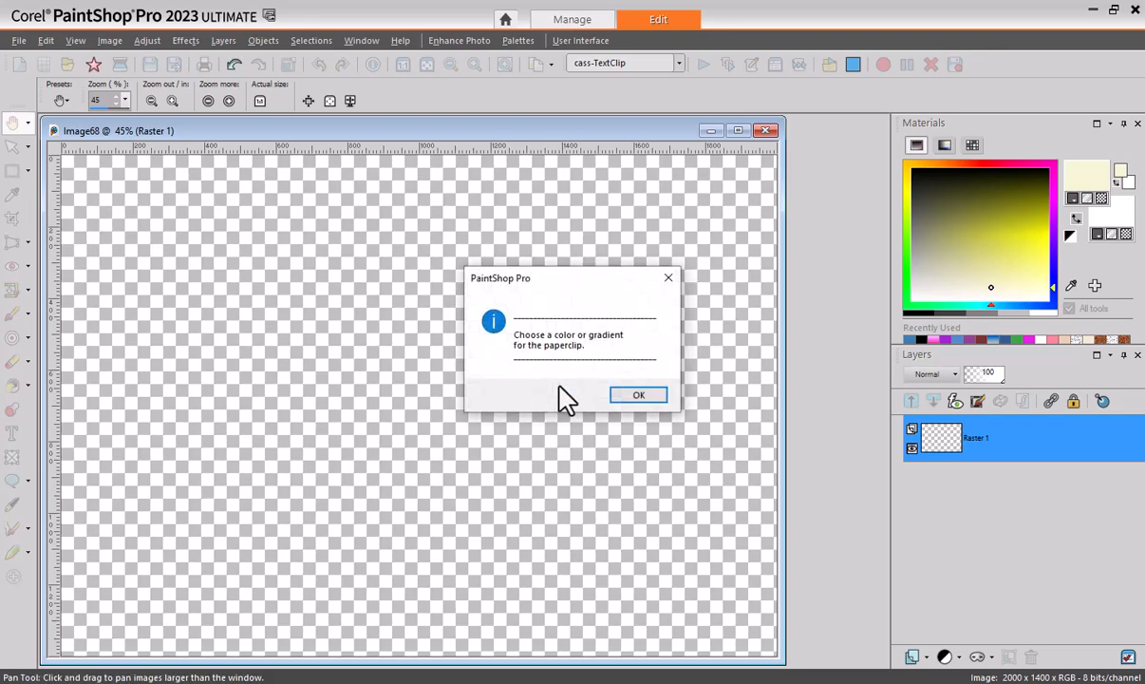
# Set the triangular paperclip's material to a solid red colour (#dd2323).
pyautogui.click(634, 398)
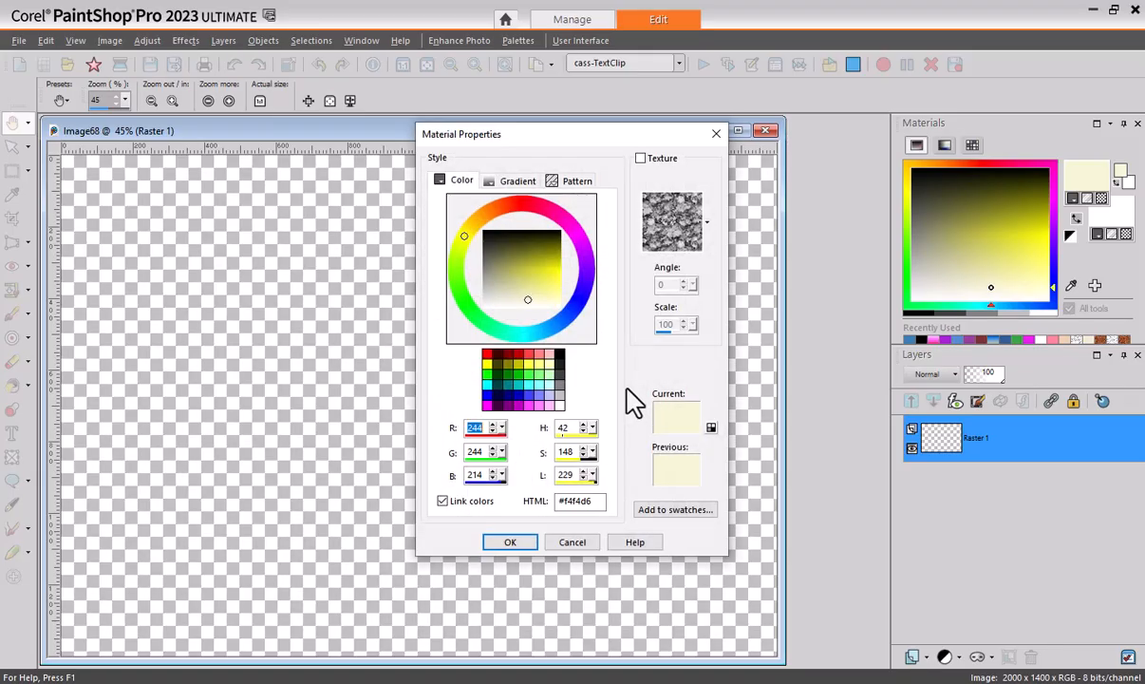
pyautogui.click(508, 205)
pyautogui.moveTo(529, 267)
pyautogui.mouseDown()
pyautogui.moveTo(531, 249)
pyautogui.moveTo(539, 269)
pyautogui.mouseUp()
pyautogui.click(523, 203)
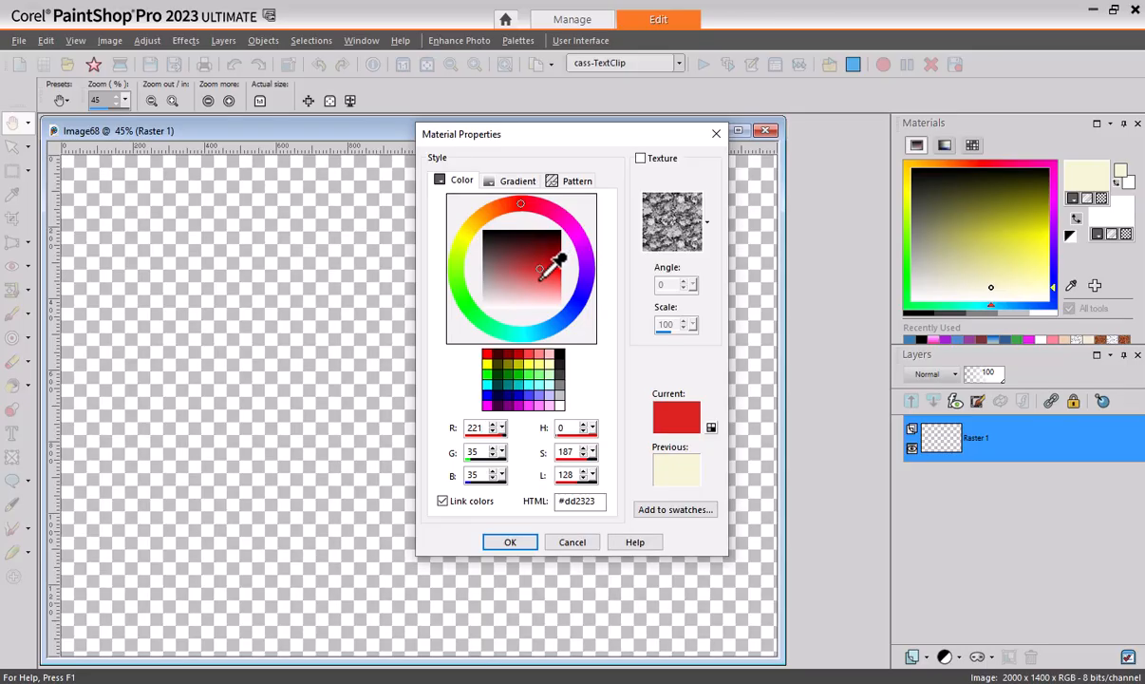
pyautogui.click(508, 542)
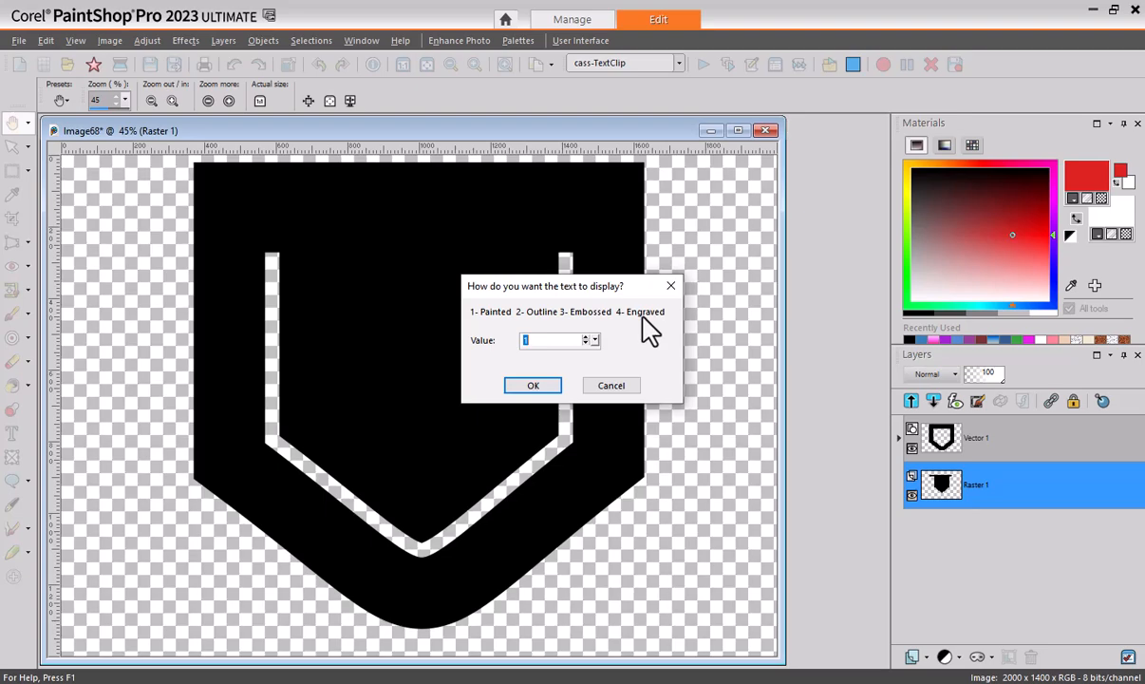
# Choose the Outline text style and enter a six-letter first name as the clip text.
pyautogui.press('Up')
pyautogui.click(533, 384)
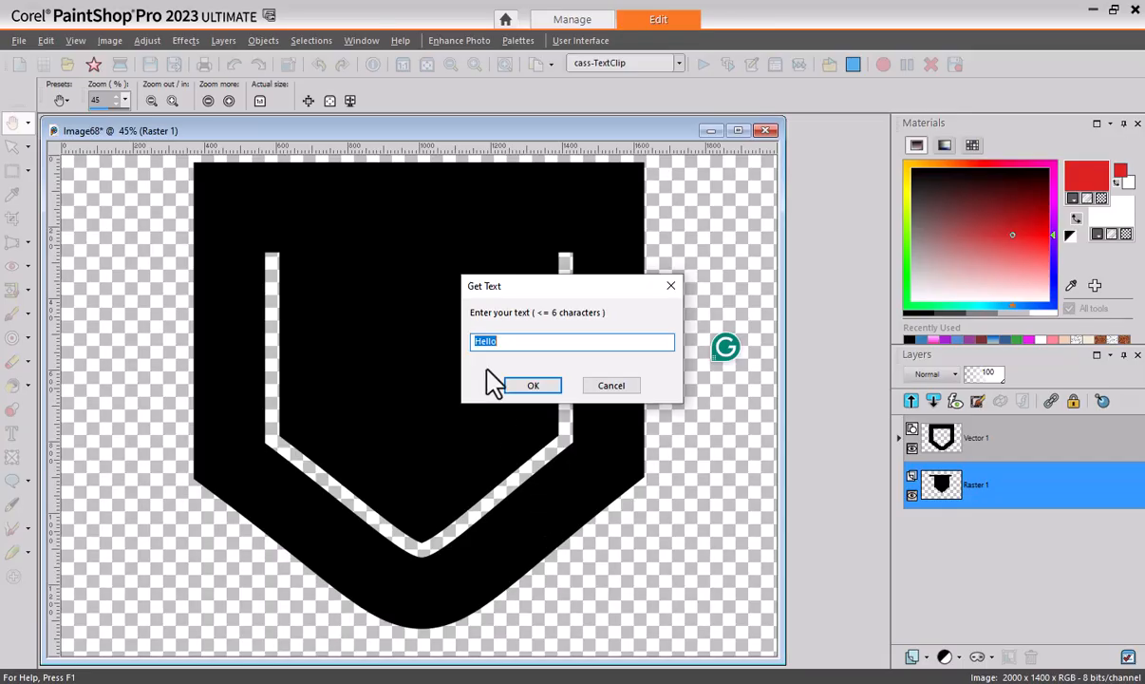
pyautogui.write('Xavier')
pyautogui.click(537, 387)
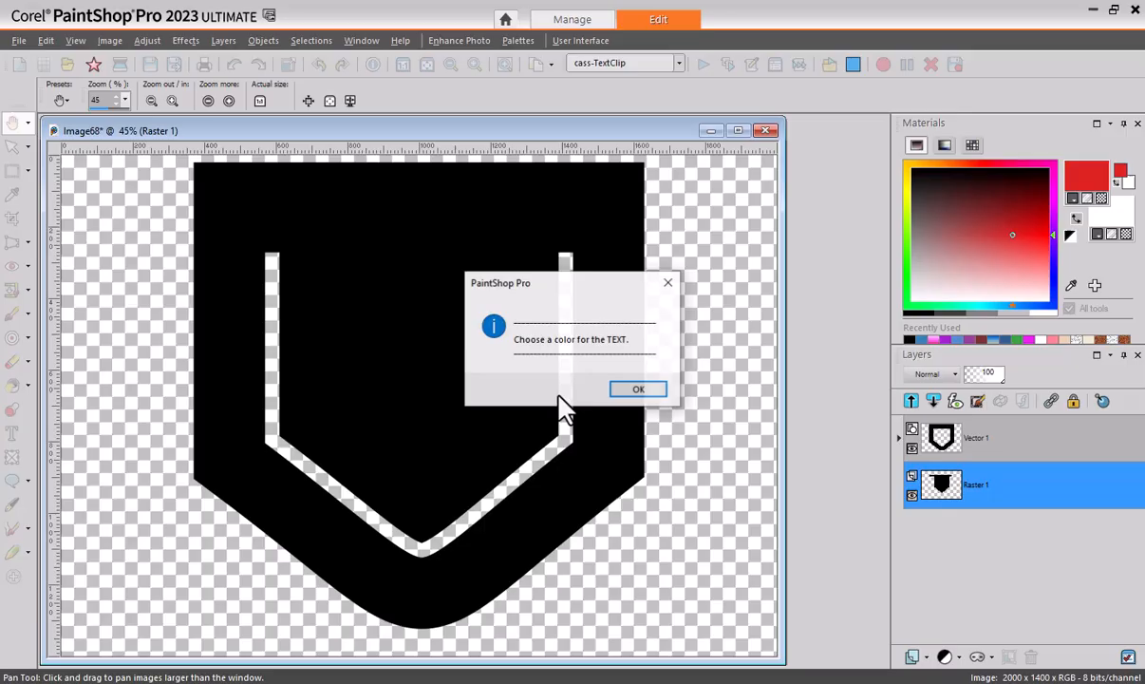
# Set the colour of the name text to a very dark red (#320808).
pyautogui.click(639, 391)
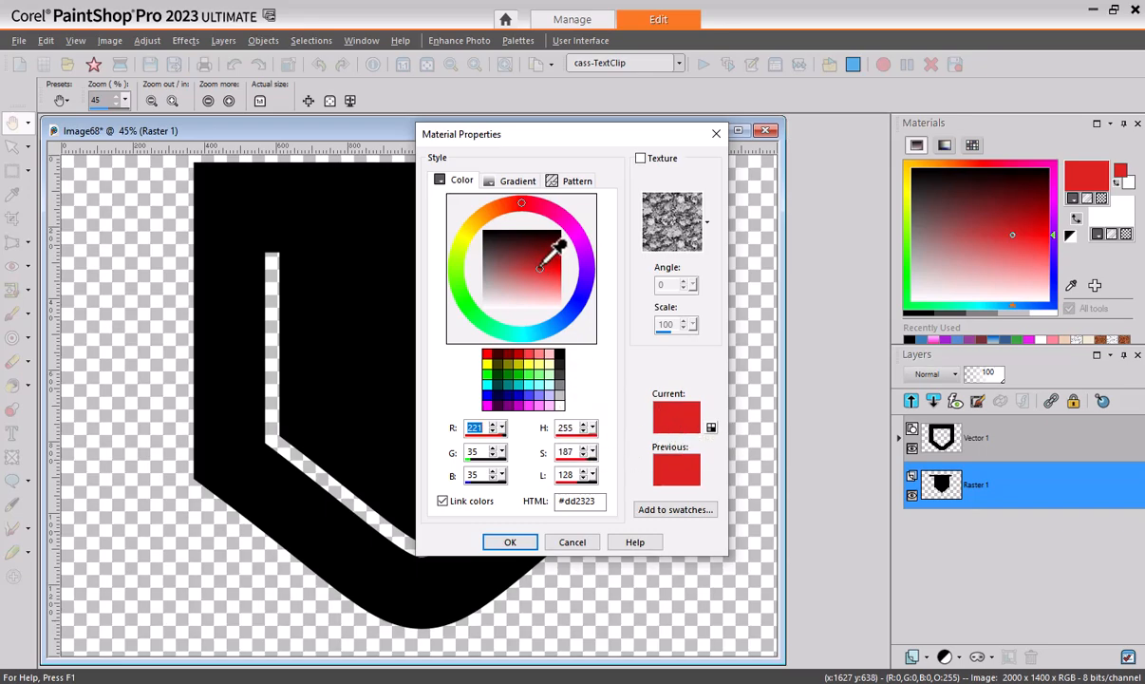
pyautogui.click(537, 237)
pyautogui.click(539, 239)
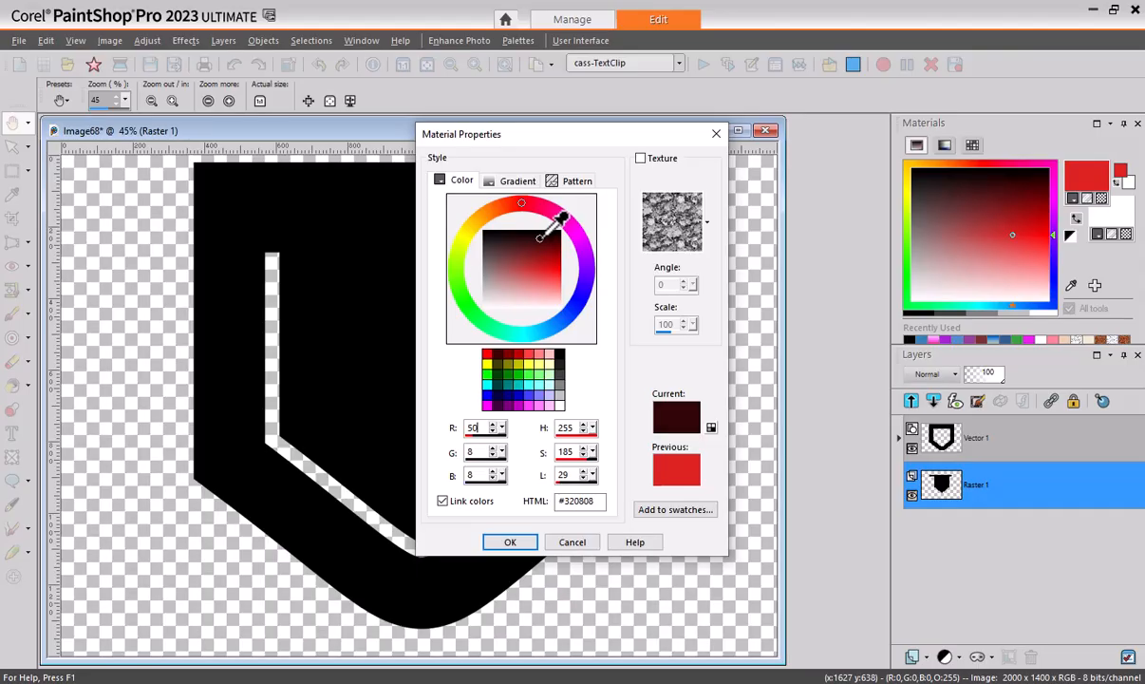
pyautogui.click(521, 548)
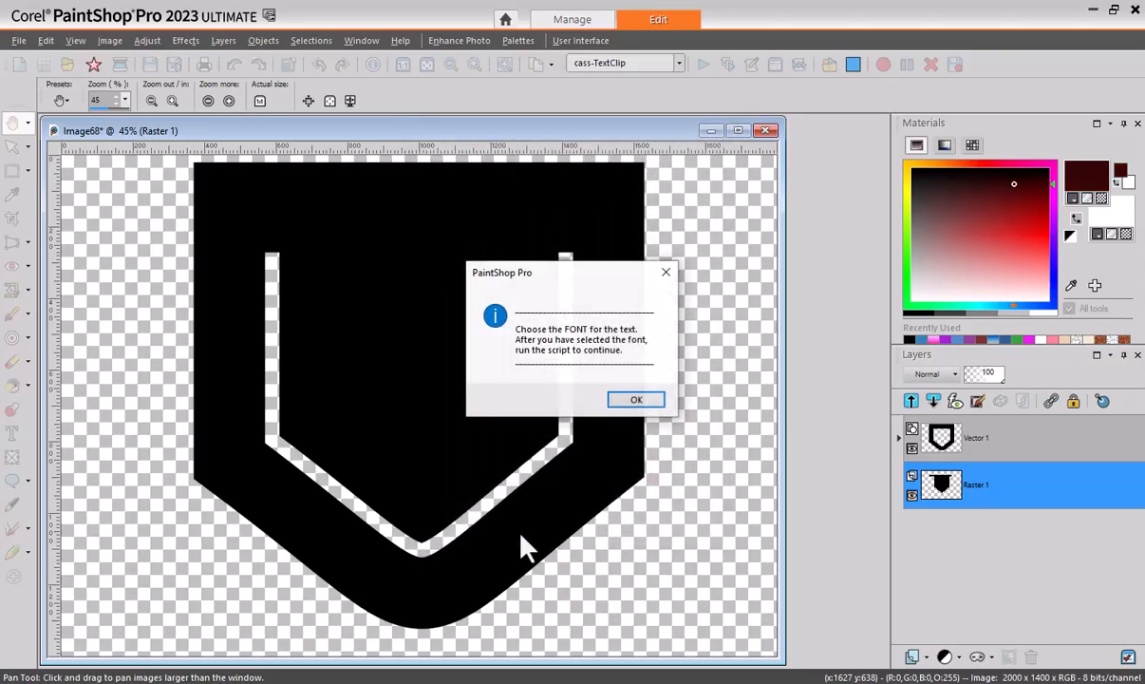
# Select Cooper Black as the font for the name on the triangular paperclip.
pyautogui.click(632, 399)
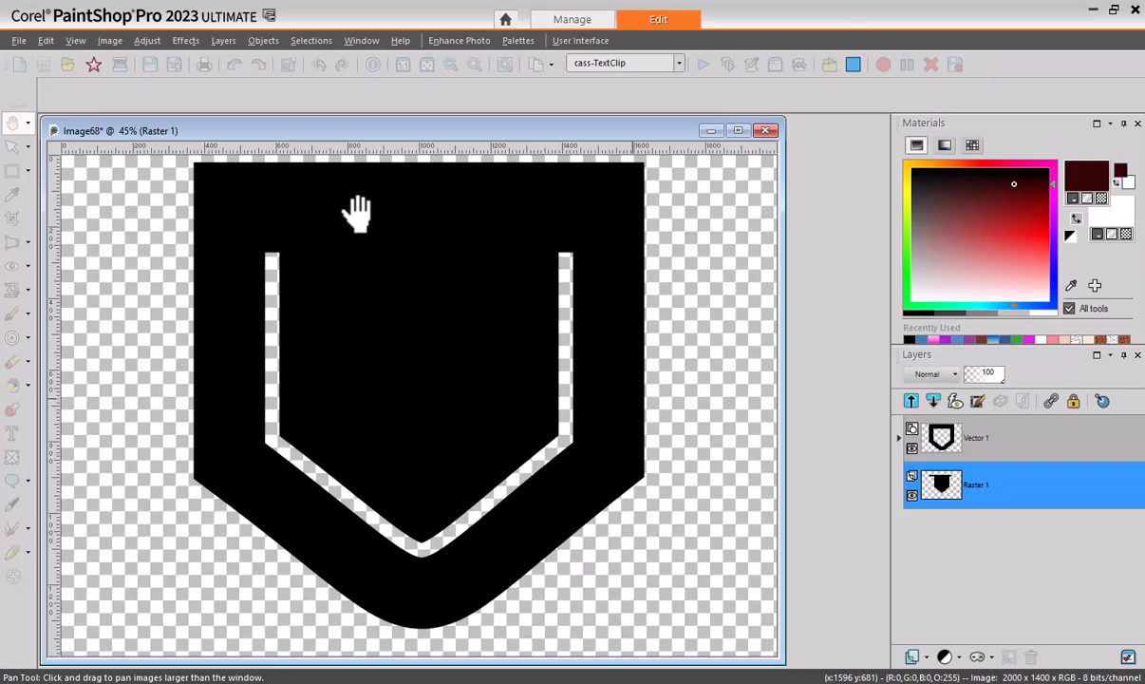
pyautogui.click(266, 99)
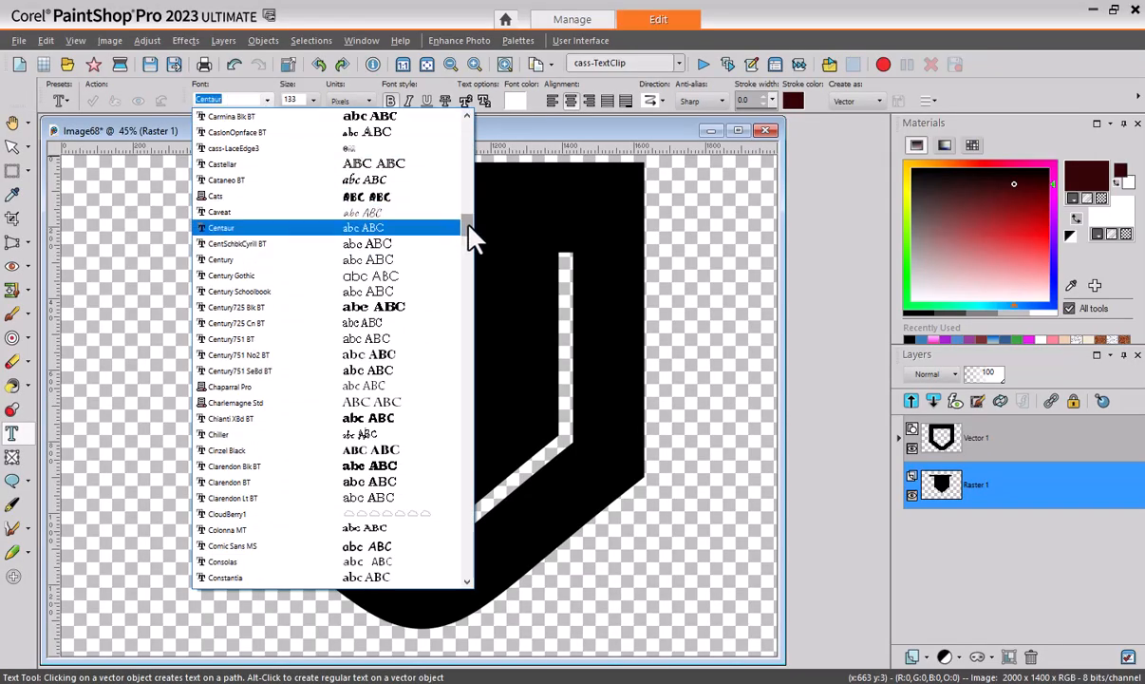
pyautogui.moveTo(469, 225); pyautogui.dragTo(469, 236)
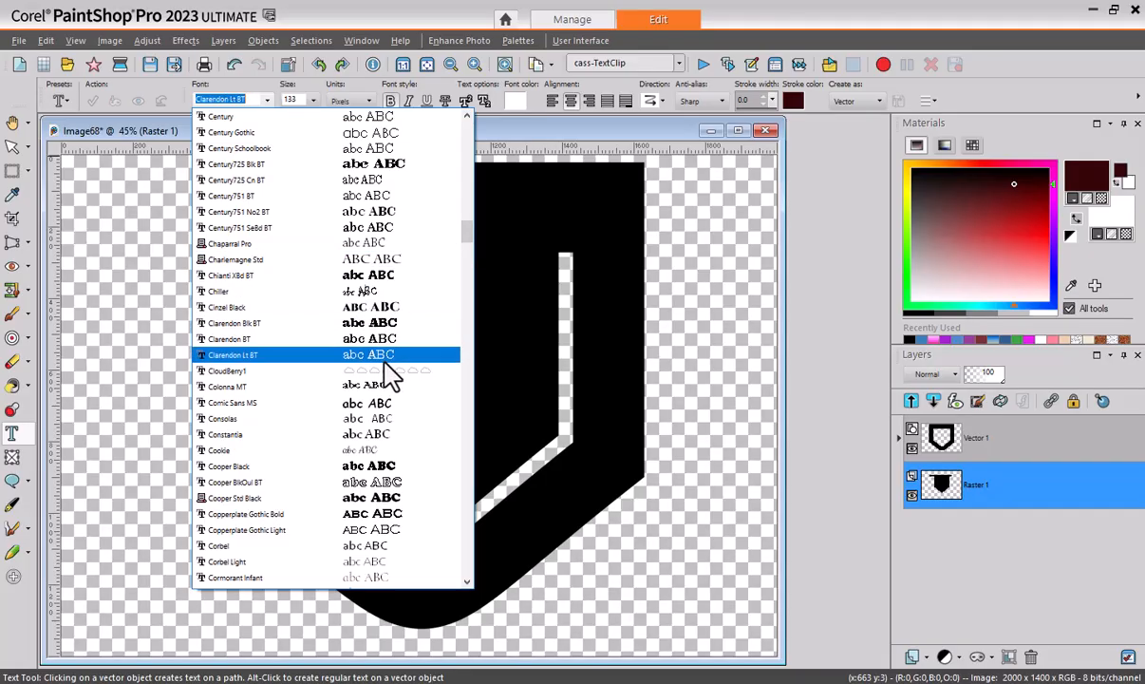
pyautogui.click(383, 467)
# Continue with Text Clip step 02 to finish the red triangular paperclip.
pyautogui.click(703, 64)
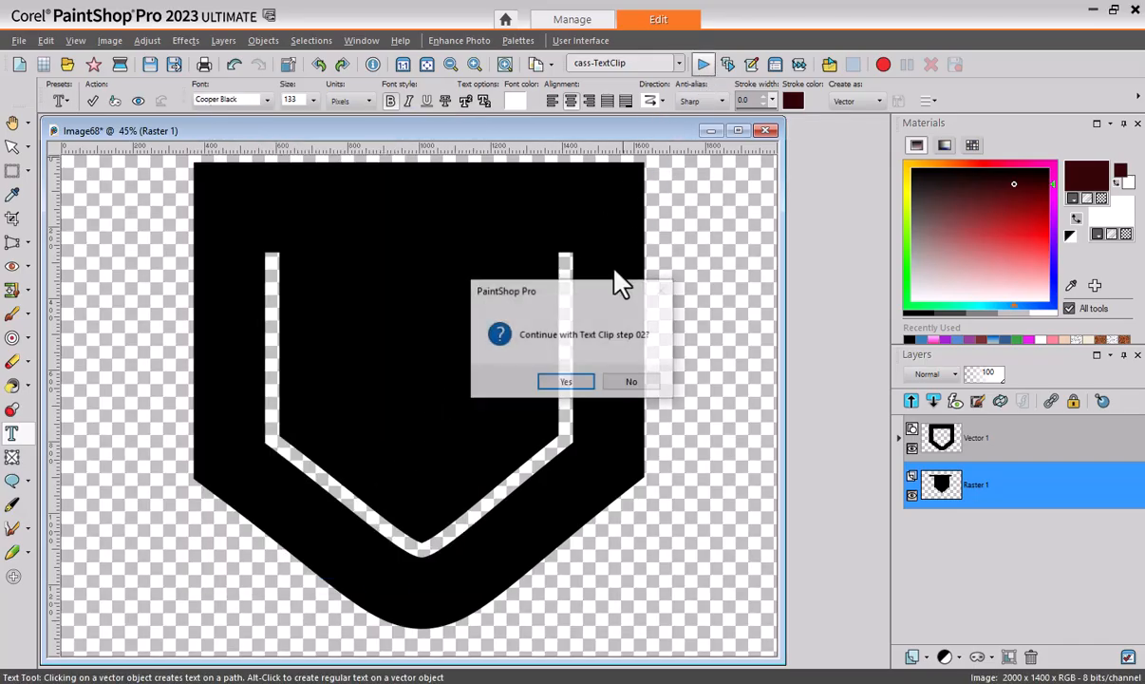
pyautogui.click(561, 379)
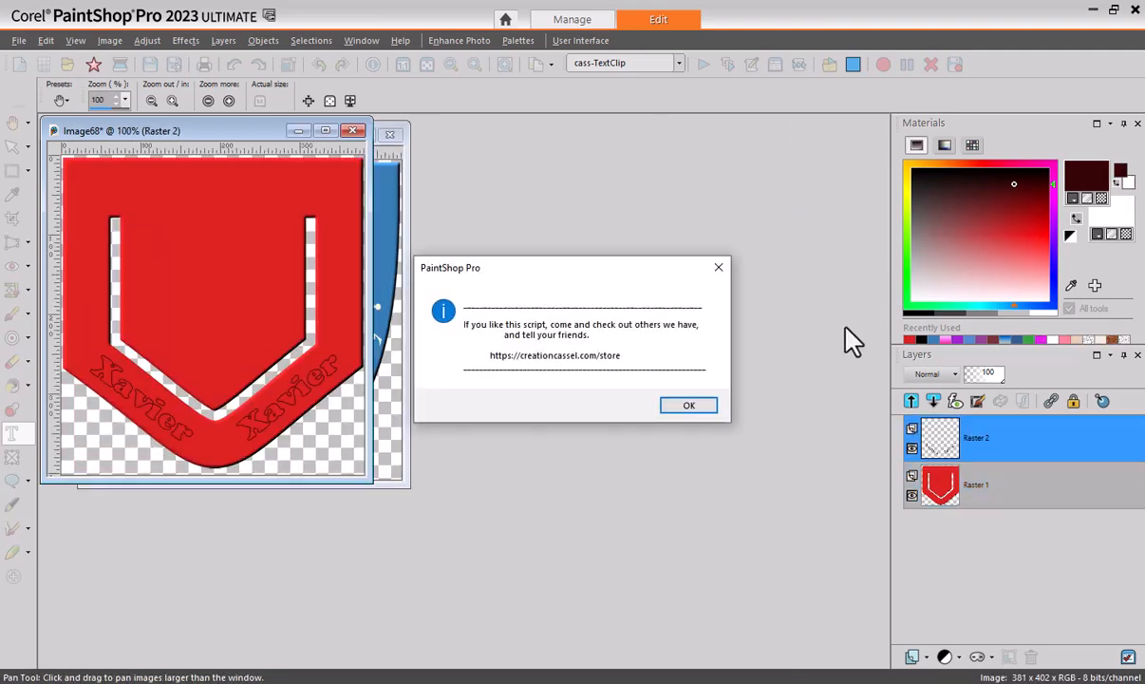
pyautogui.click(685, 406)
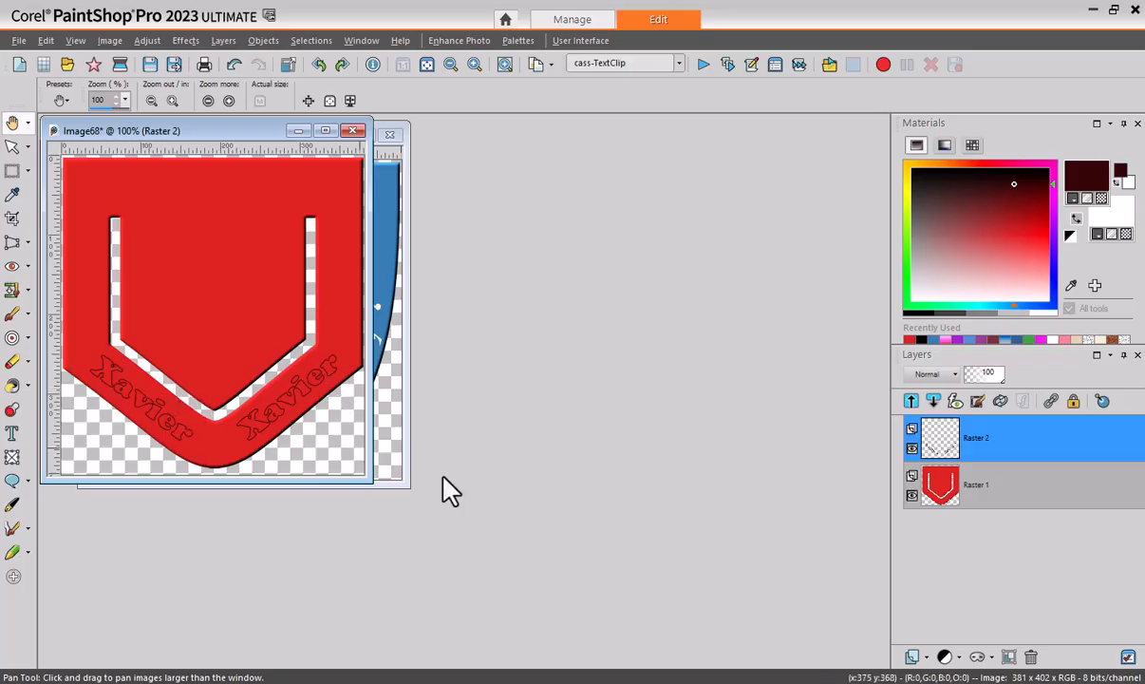
# Run the cass-TextClip script for a new Rectangular paperclip and fill it with the linear pink-to-red gradient.
pyautogui.click(703, 64)
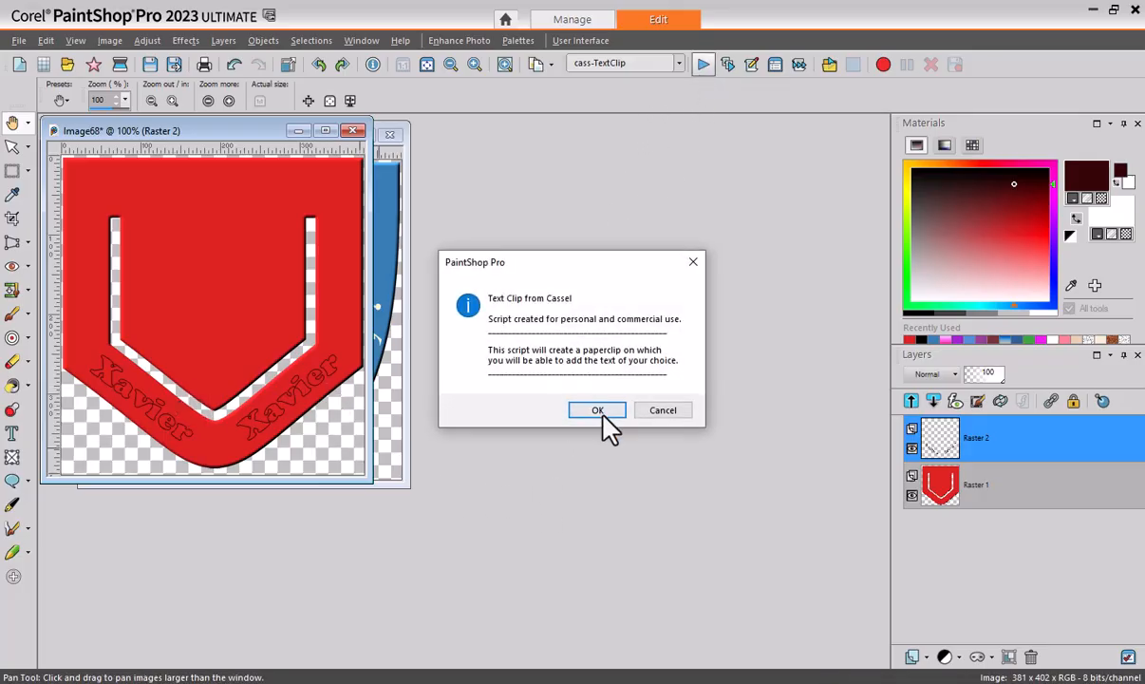
pyautogui.click(598, 409)
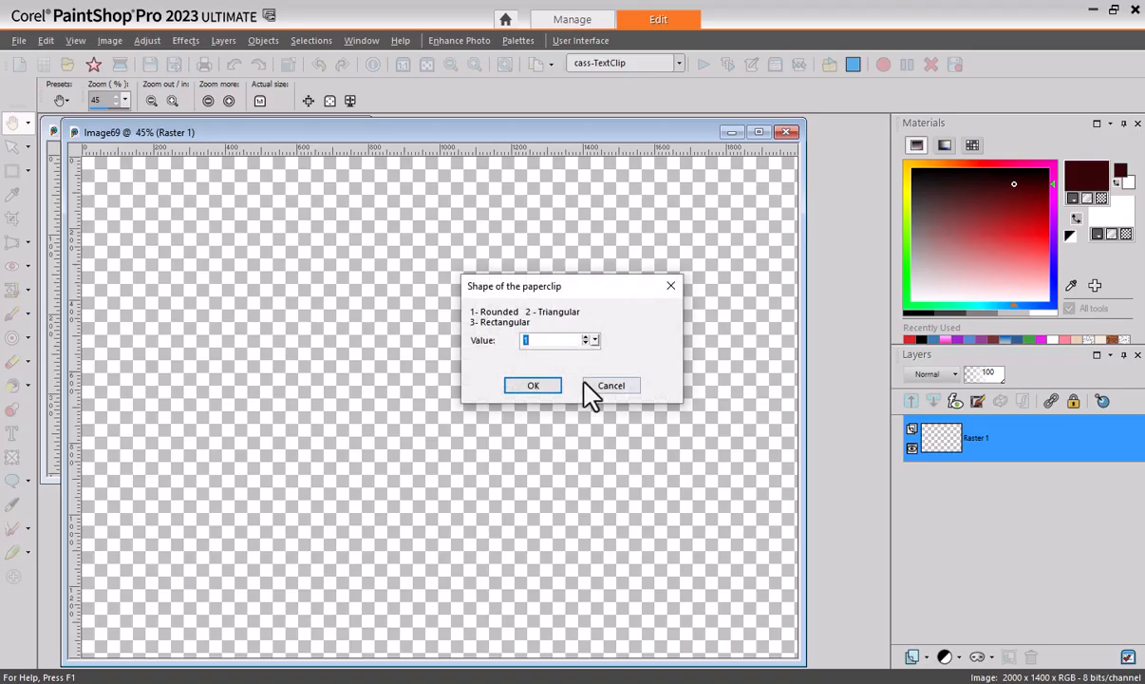
pyautogui.click(536, 387)
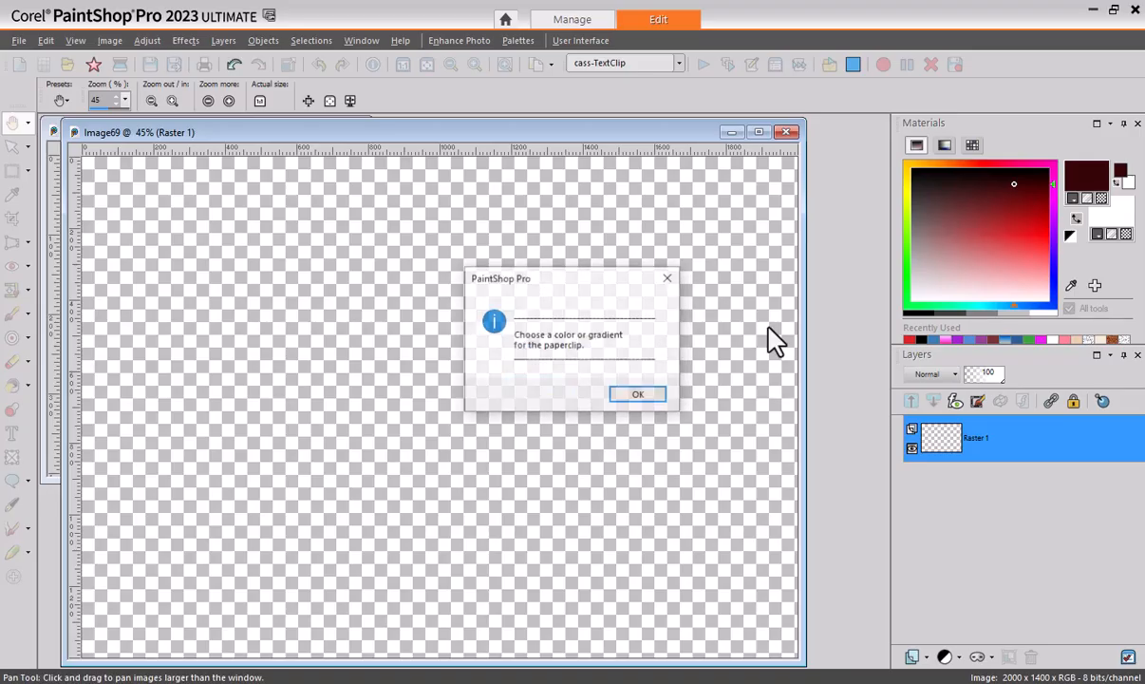
pyautogui.click(638, 396)
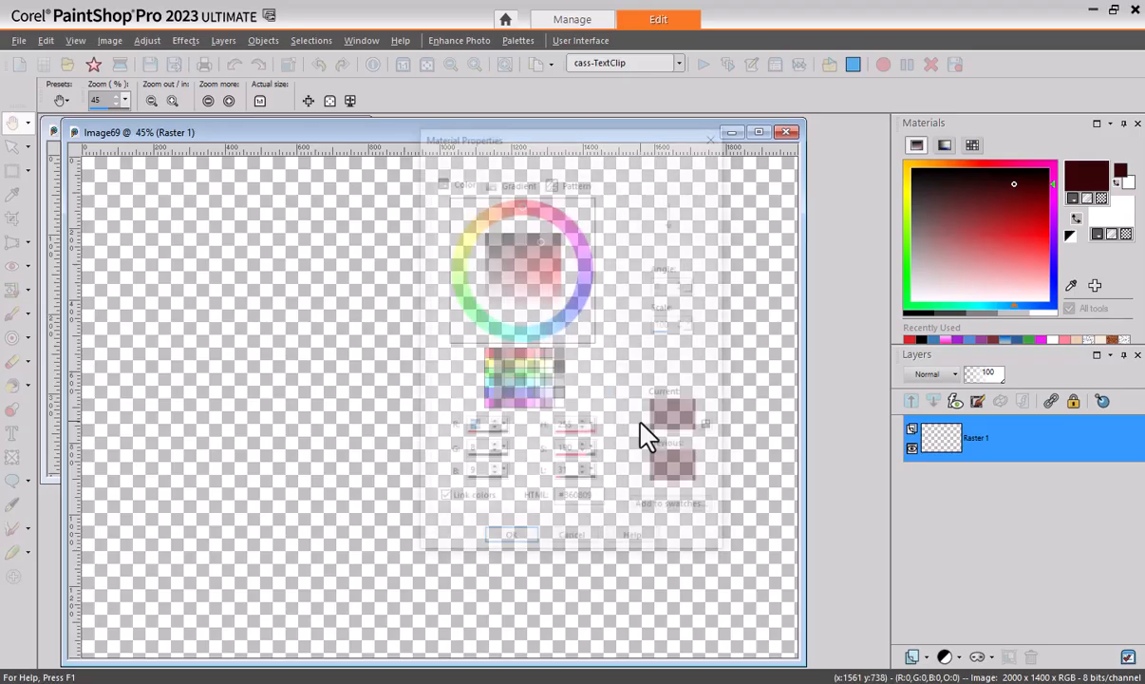
pyautogui.click(509, 181)
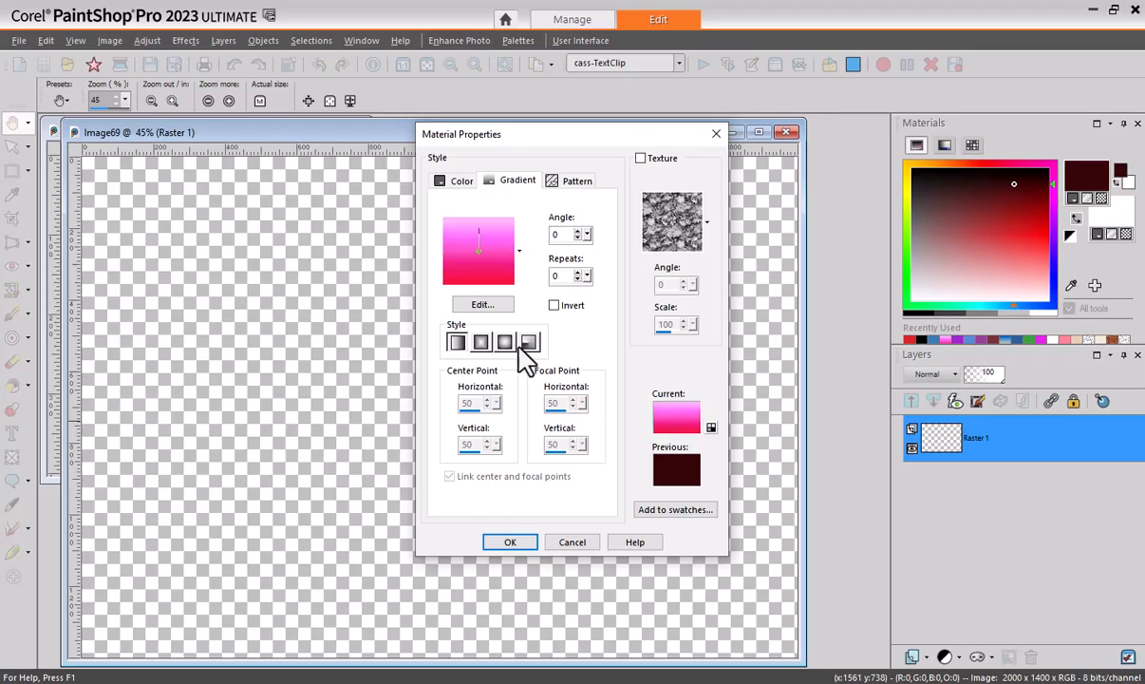
pyautogui.click(510, 542)
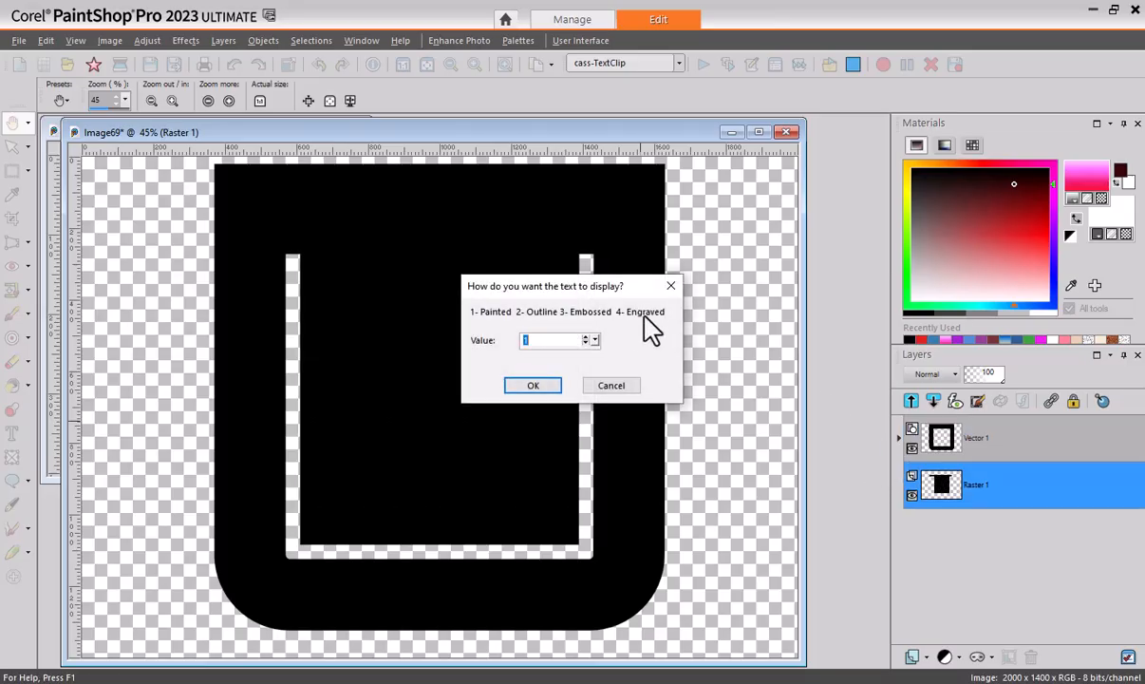
# Choose the Engraved text style and enter a nine-letter first name as the clip text.
pyautogui.click(542, 387)
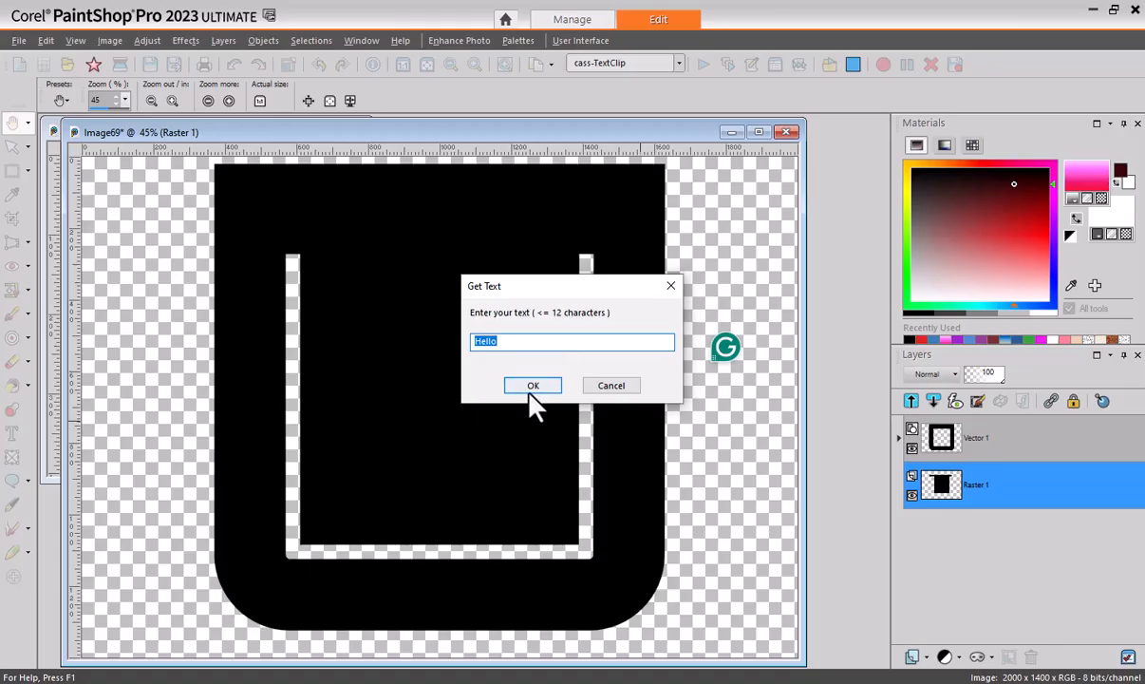
pyautogui.write('Charlotte')
pyautogui.click(533, 383)
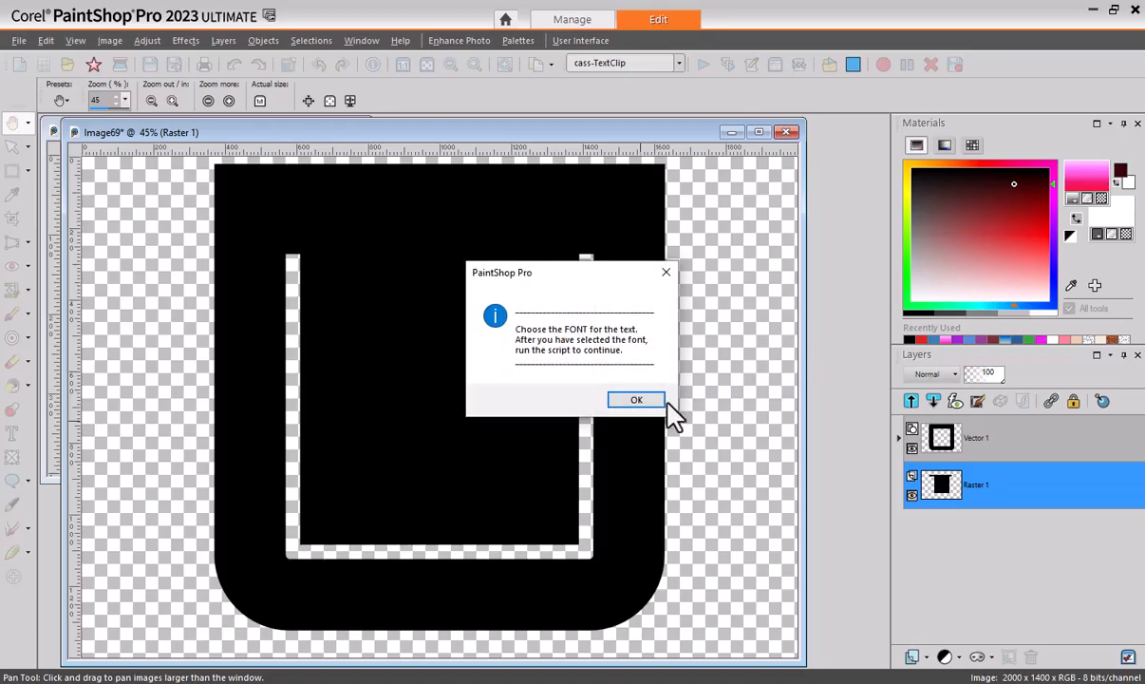
# Select Bowlby One SC as the font for the name on the rectangular paperclip.
pyautogui.click(634, 402)
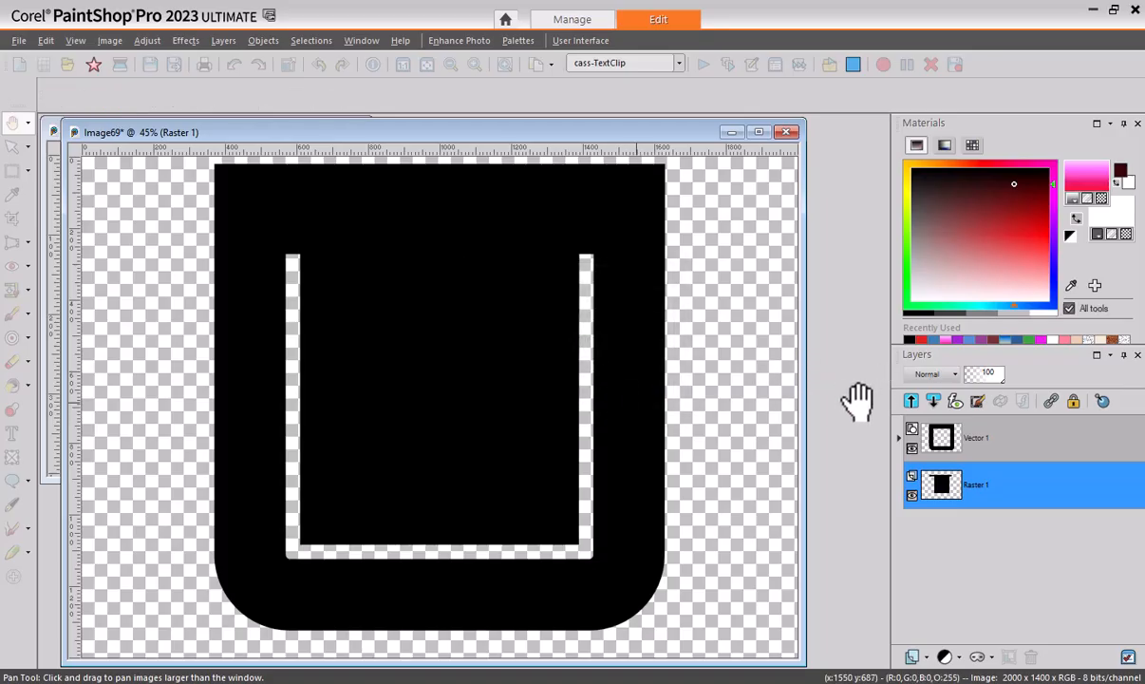
pyautogui.press('t')
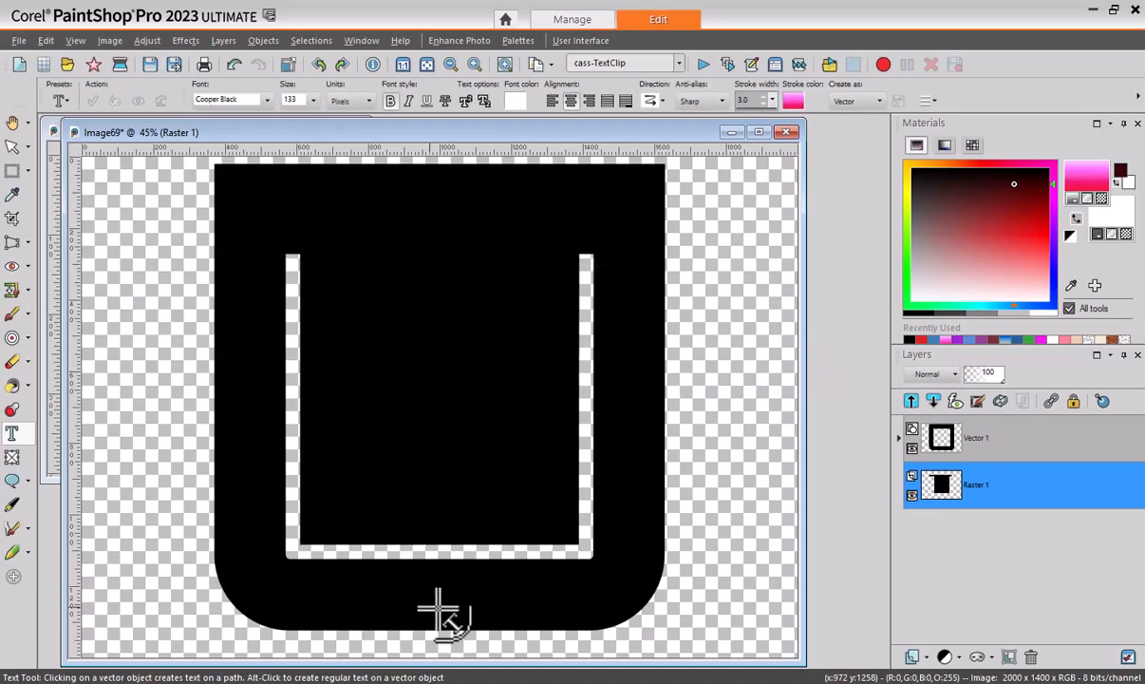
pyautogui.click(267, 103)
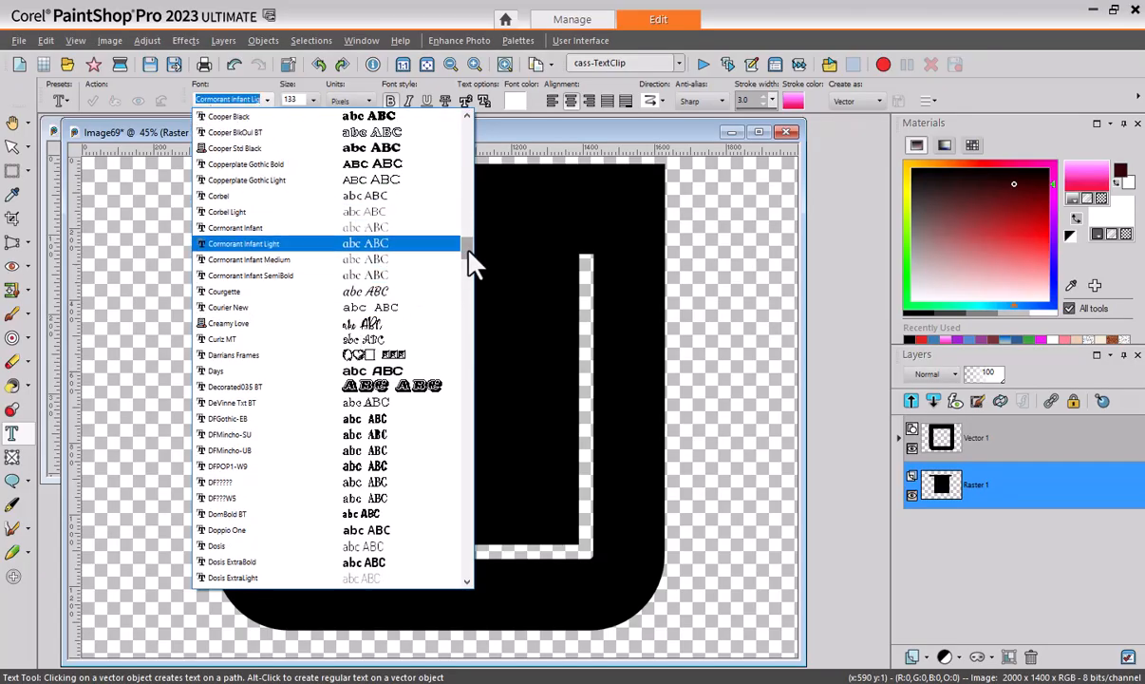
pyautogui.moveTo(468, 251); pyautogui.dragTo(462, 236)
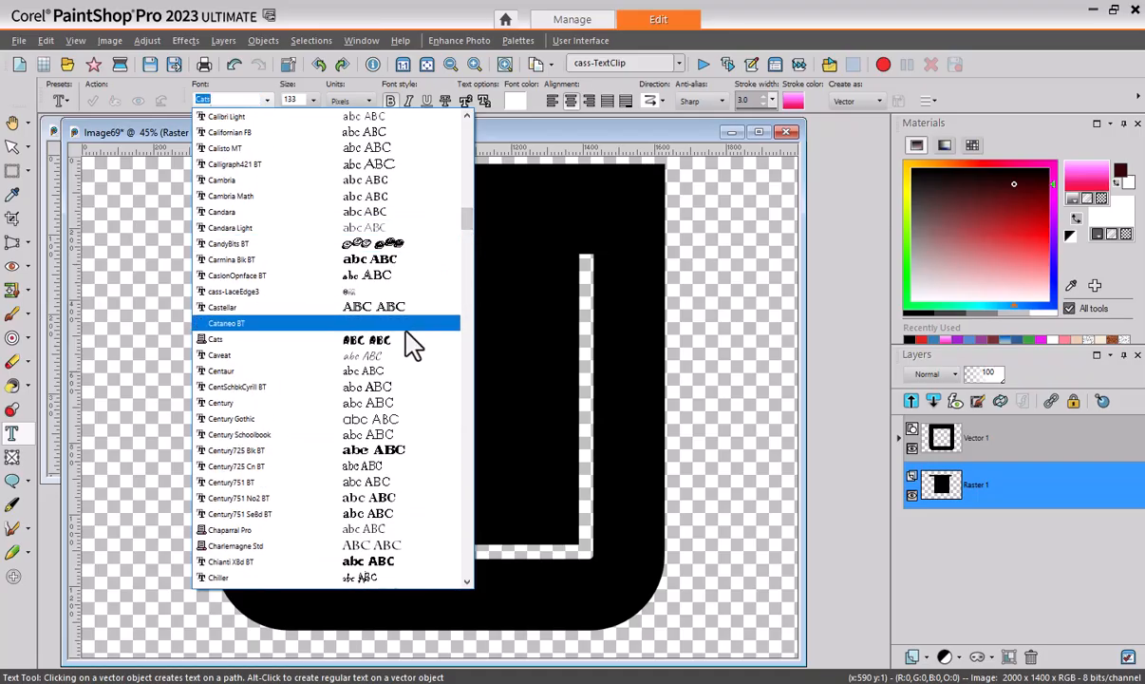
pyautogui.moveTo(463, 217); pyautogui.dragTo(464, 202)
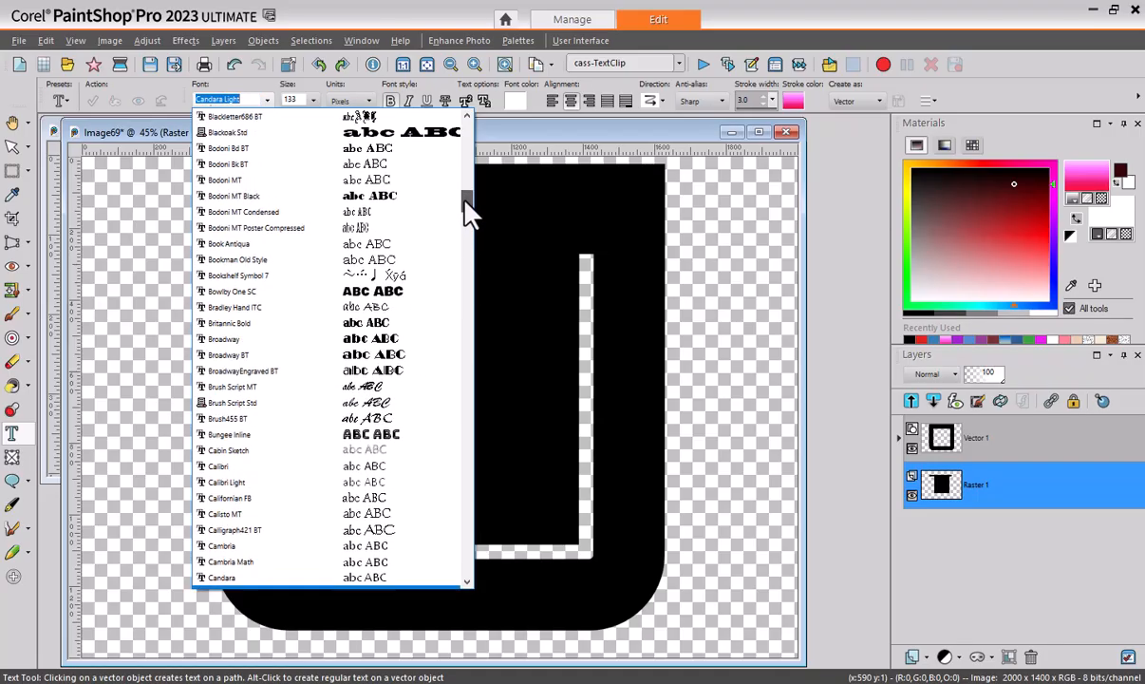
pyautogui.click(385, 340)
pyautogui.click(268, 100)
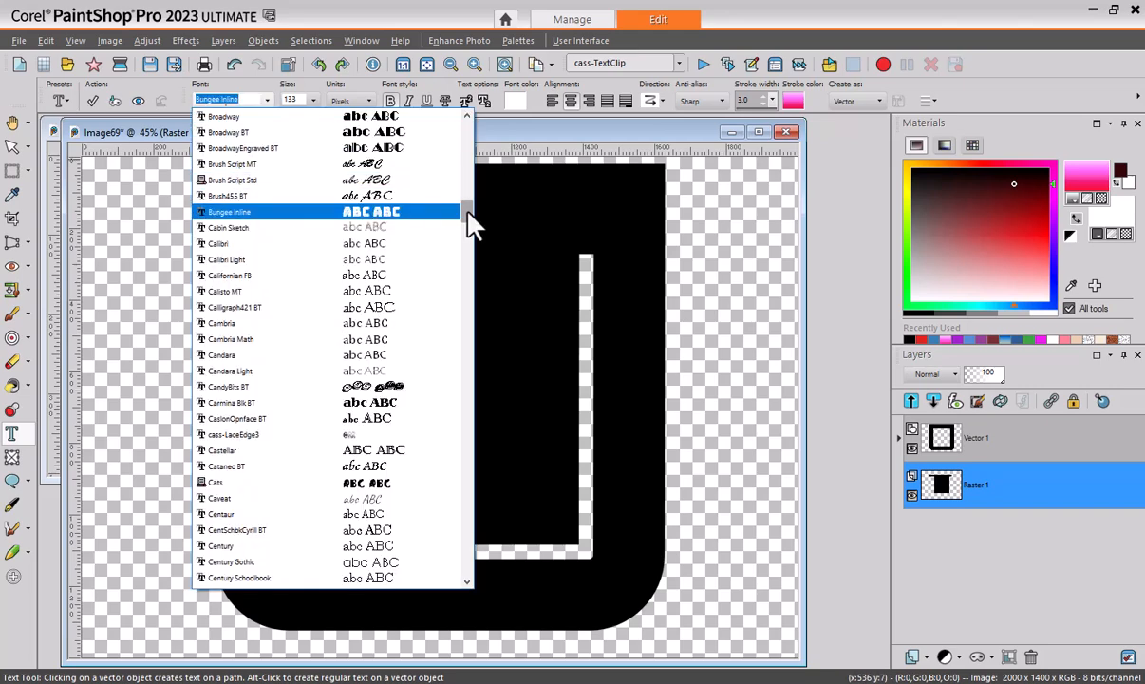
pyautogui.moveTo(467, 212); pyautogui.dragTo(468, 206)
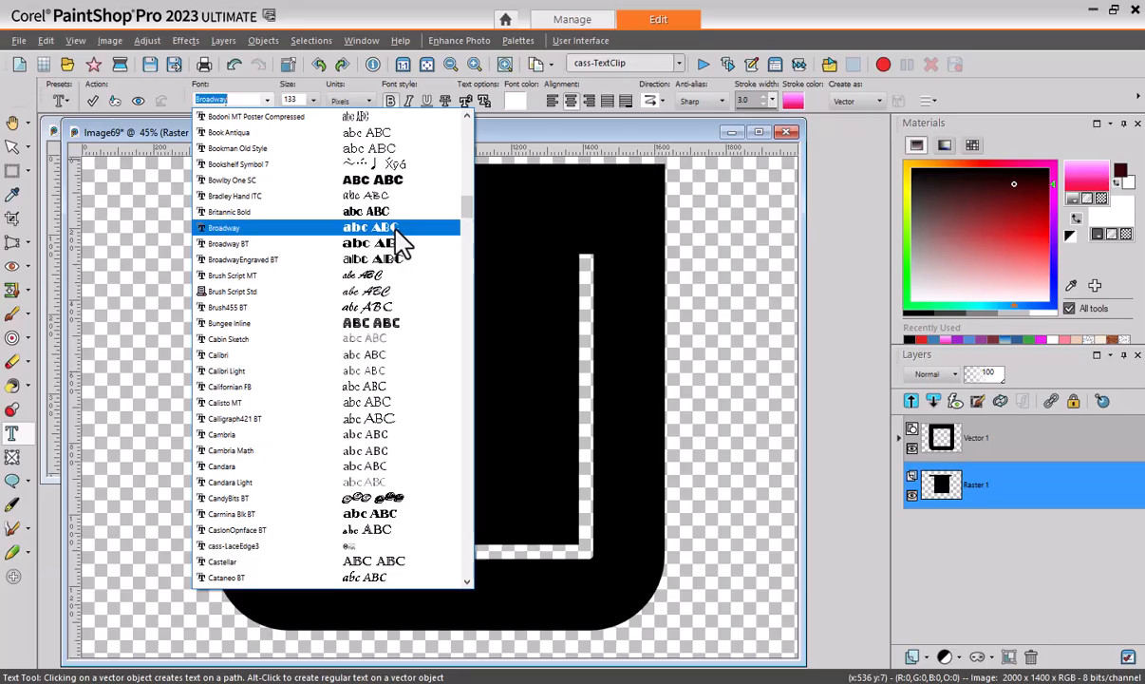
pyautogui.click(393, 184)
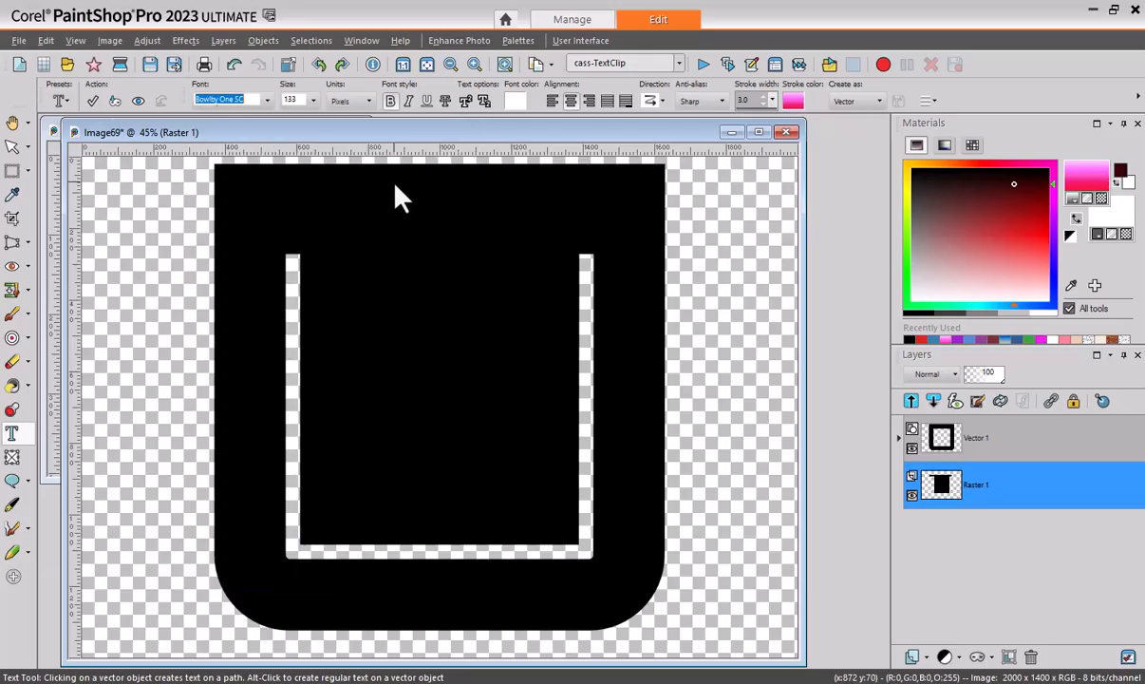
# Continue the text clip script to finish the pink gradient paperclip with its name.
pyautogui.click(703, 66)
pyautogui.click(570, 380)
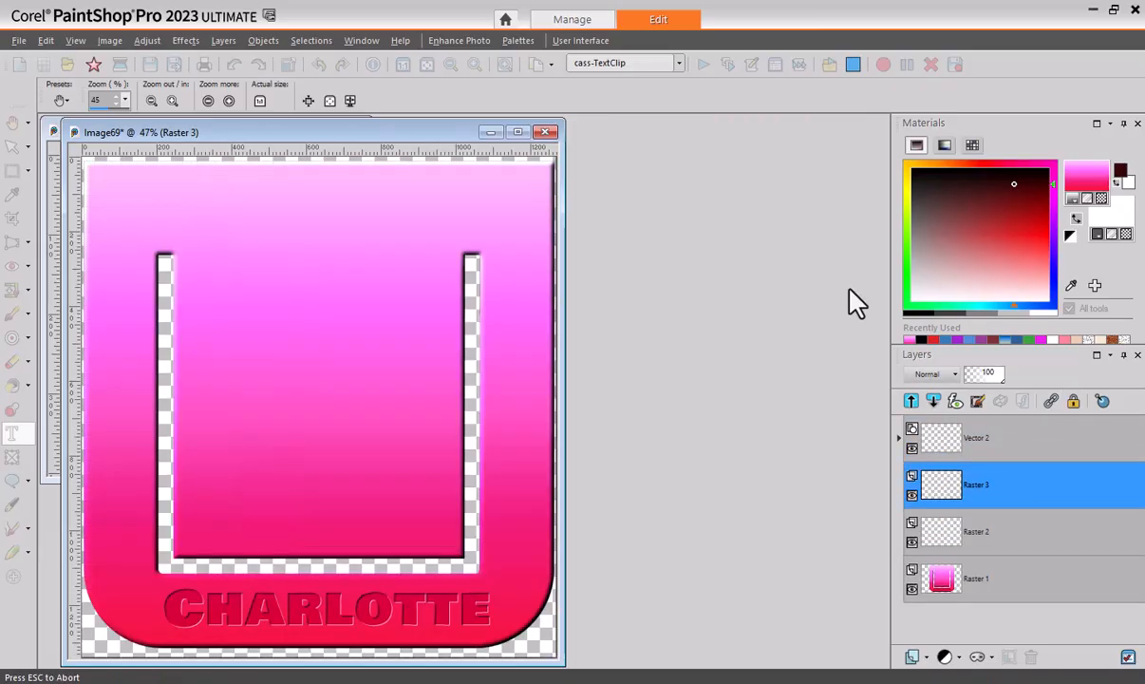
pyautogui.click(690, 407)
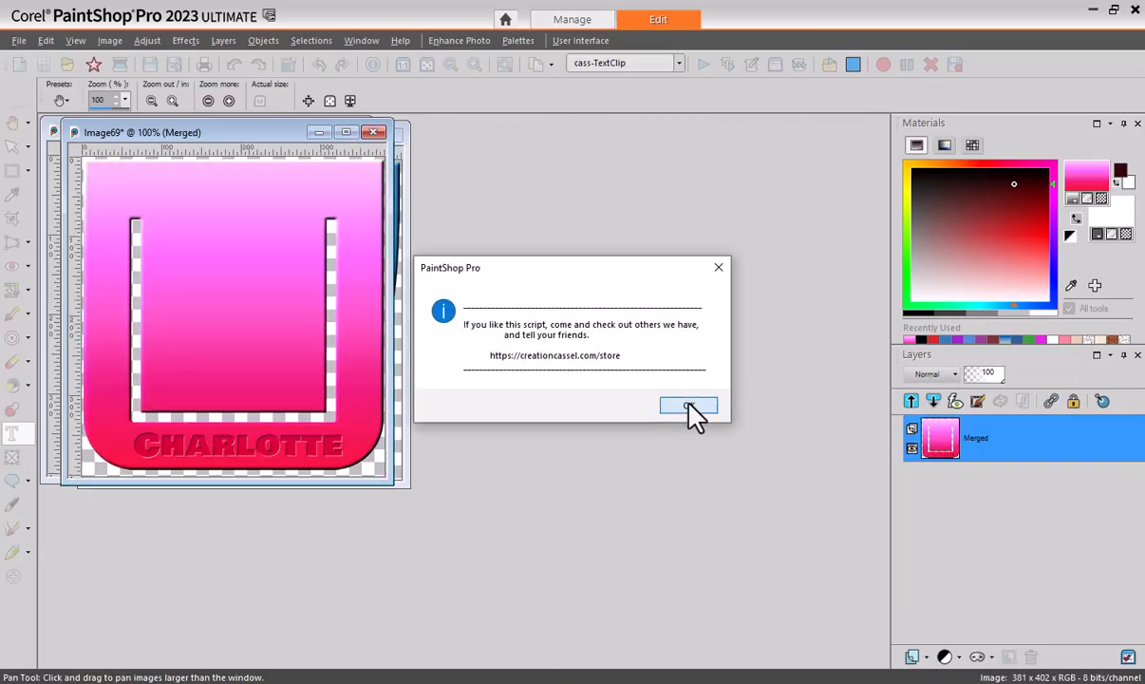
# Spread out the pink and red paperclip image windows so all three paperclips can be seen together.
pyautogui.moveTo(270, 133); pyautogui.dragTo(740, 145)
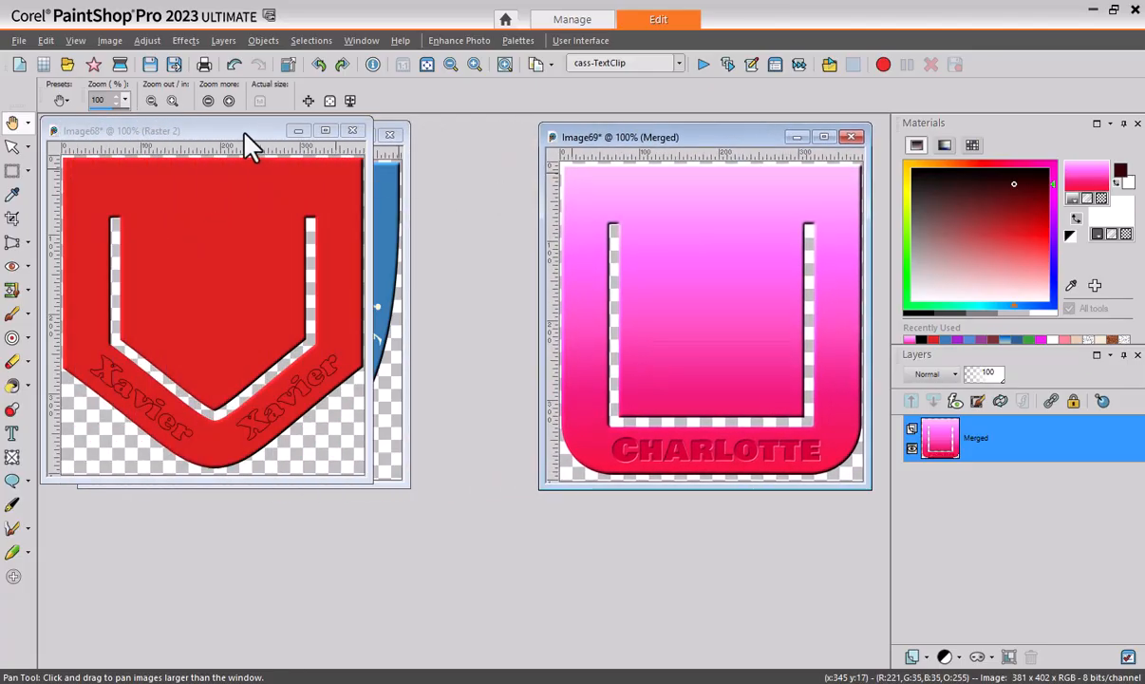
pyautogui.moveTo(249, 134); pyautogui.dragTo(486, 141)
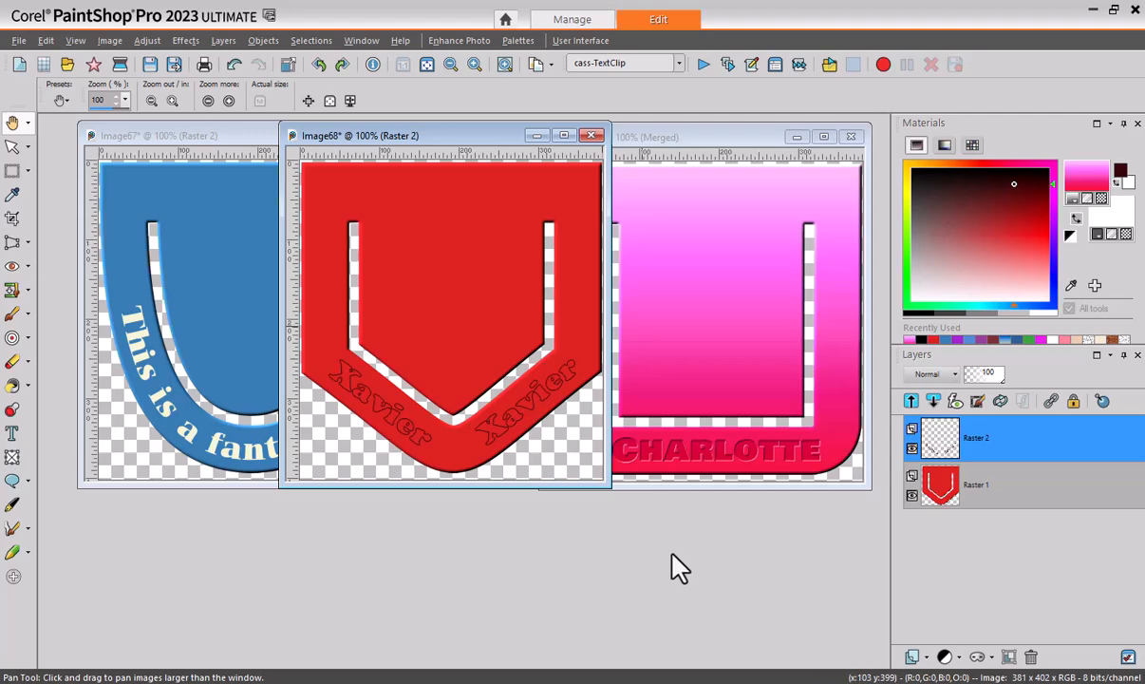